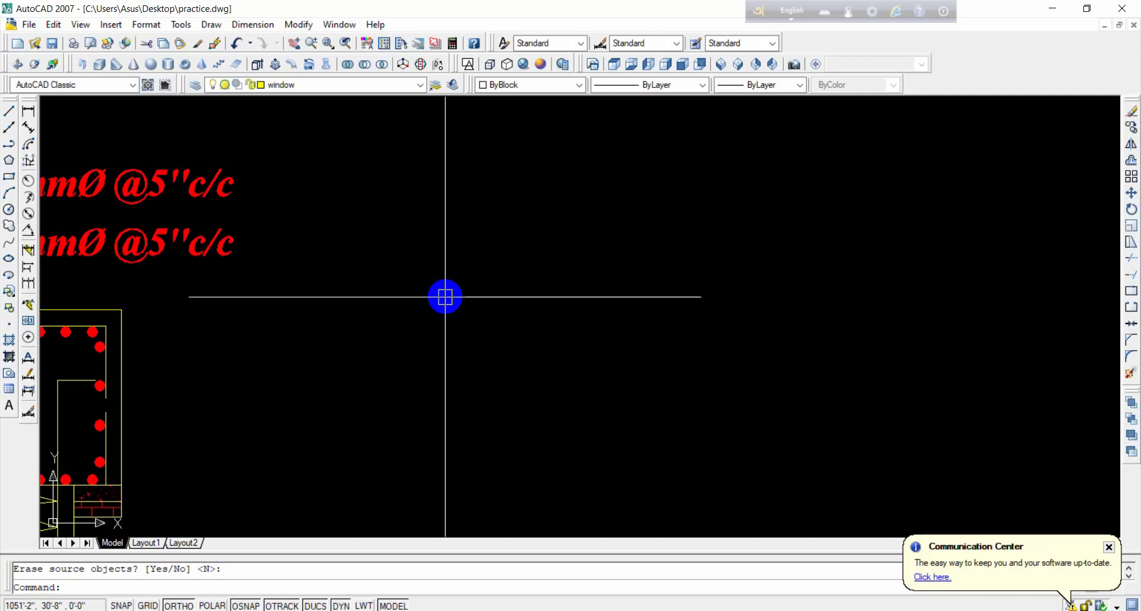
Step: Draw a 20' by 4' rectangle in the empty area beside the existing detail
{"action": "left_click", "coordinate": [9, 177]}
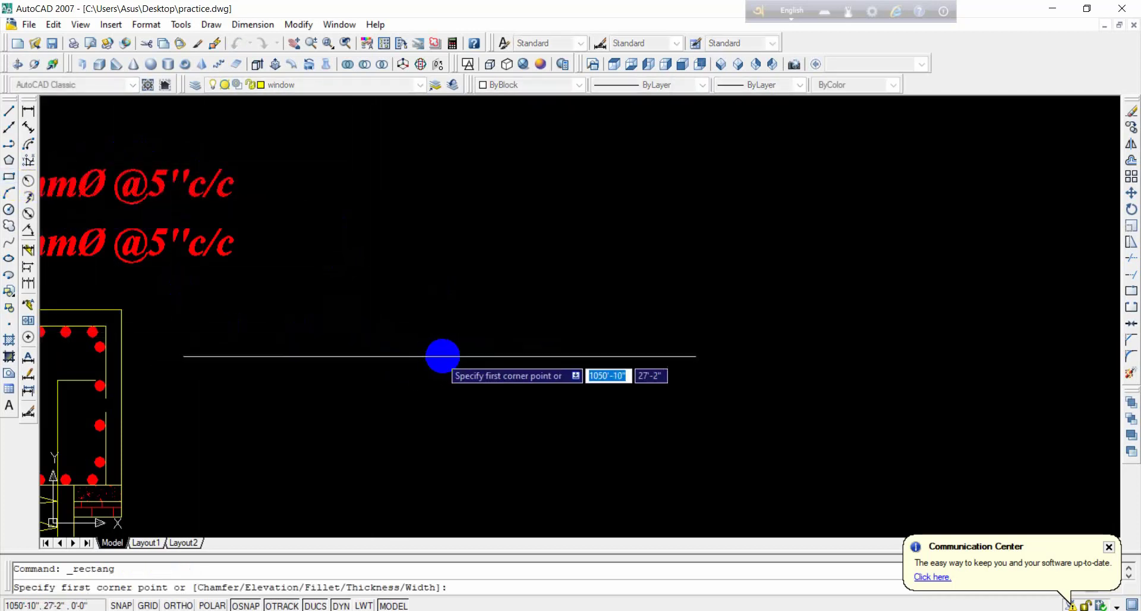
{"action": "left_click", "coordinate": [443, 355]}
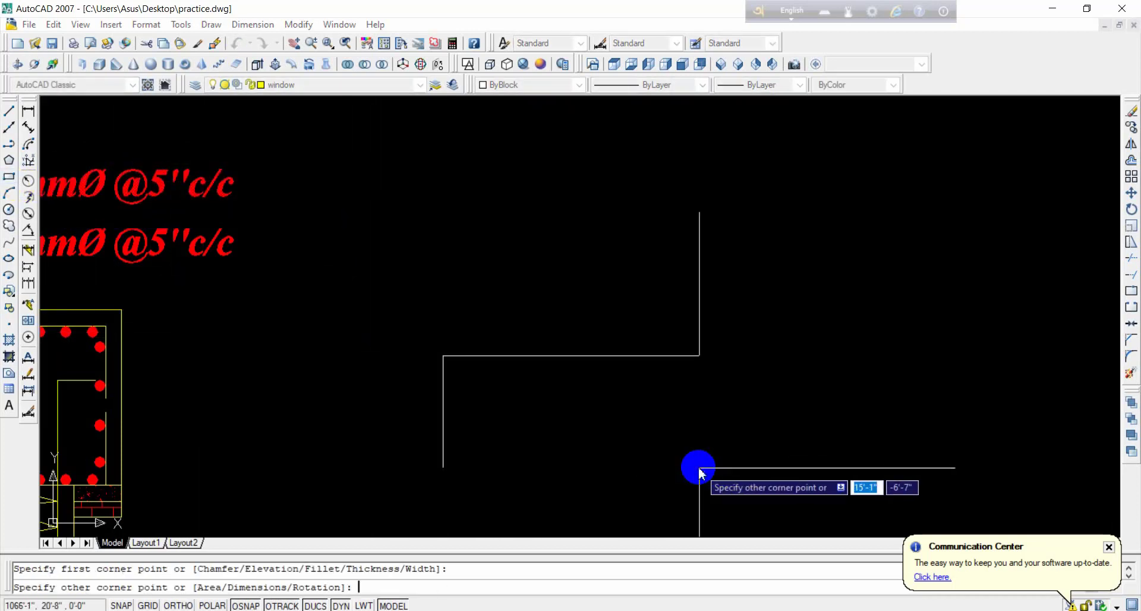
{"action": "type", "text": "20'"}
{"action": "key", "text": "Tab"}
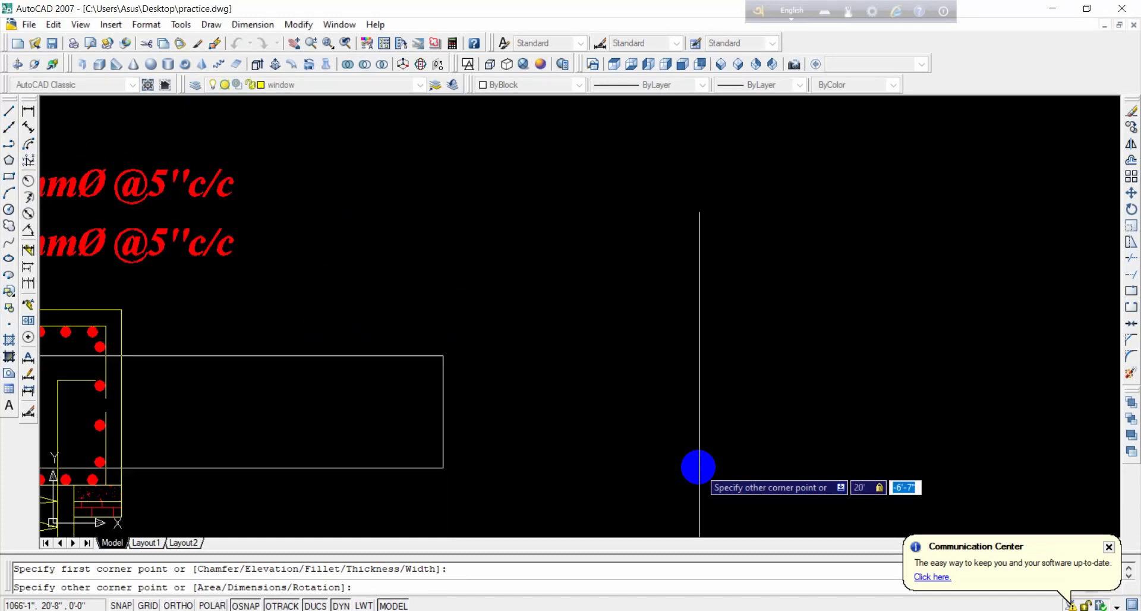
{"action": "type", "text": "4"}
{"action": "key", "text": "Return"}
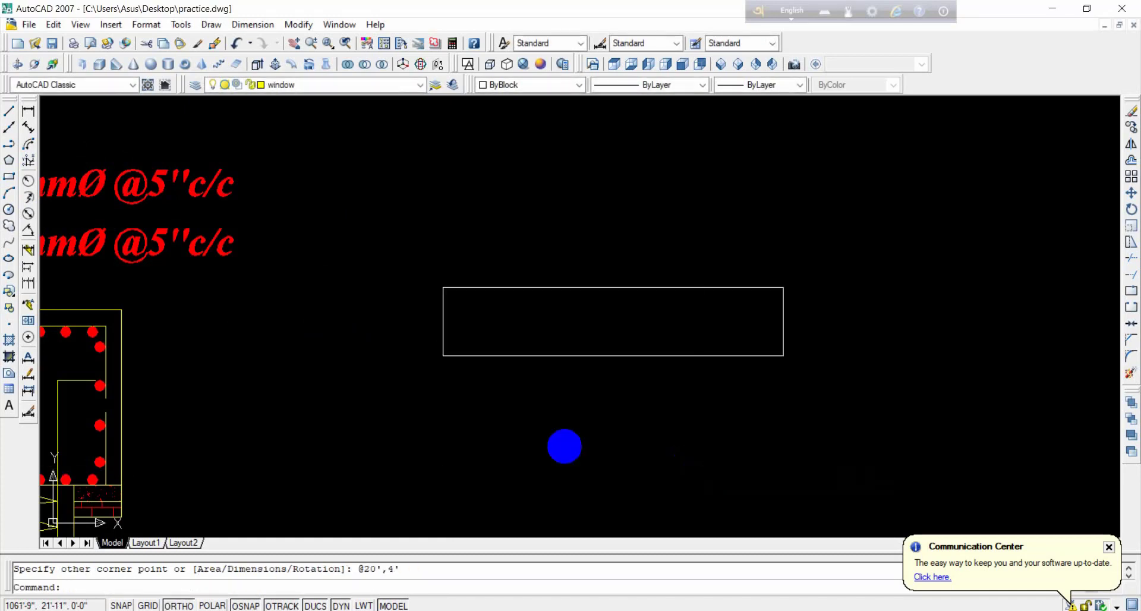
Step: Explode the new rectangle into separate lines
{"action": "left_click", "coordinate": [592, 294]}
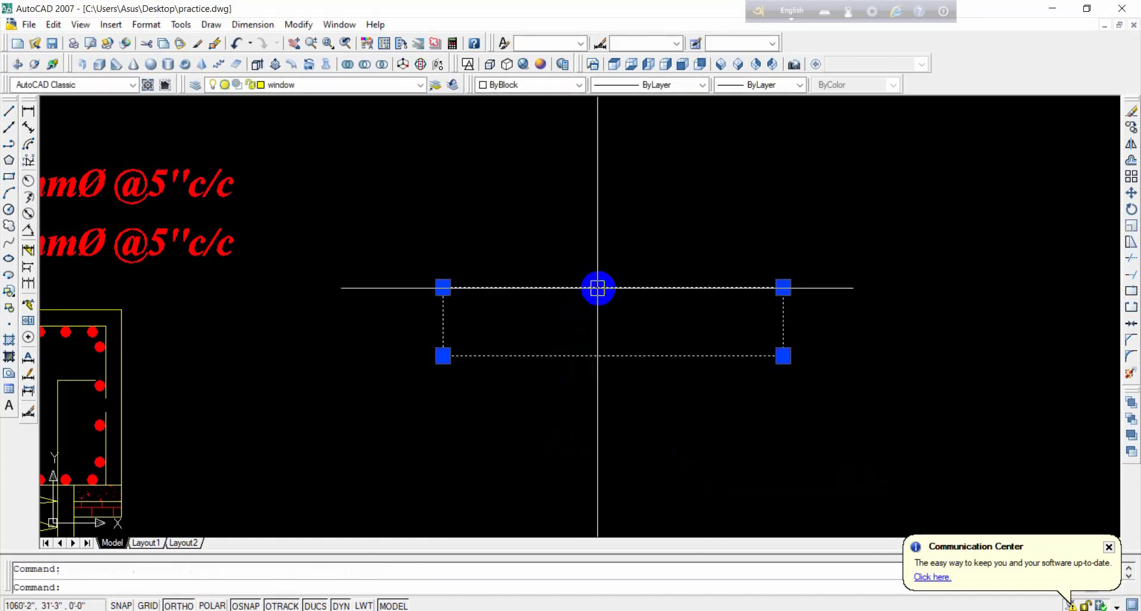
{"action": "left_click", "coordinate": [1132, 373]}
{"action": "scroll", "coordinate": [665, 285], "scroll_direction": "up", "scroll_amount": 2}
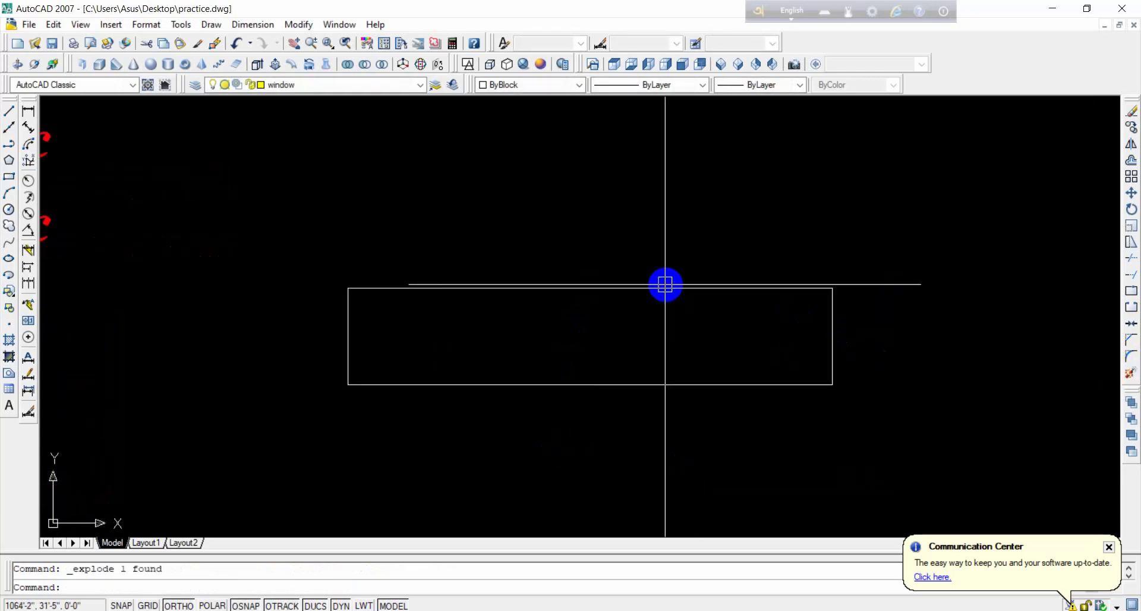
Step: Draw a vertical line about 7' long upward from the midpoint of the rectangle's upper edge
{"action": "type", "text": "l"}
{"action": "key", "text": "Return"}
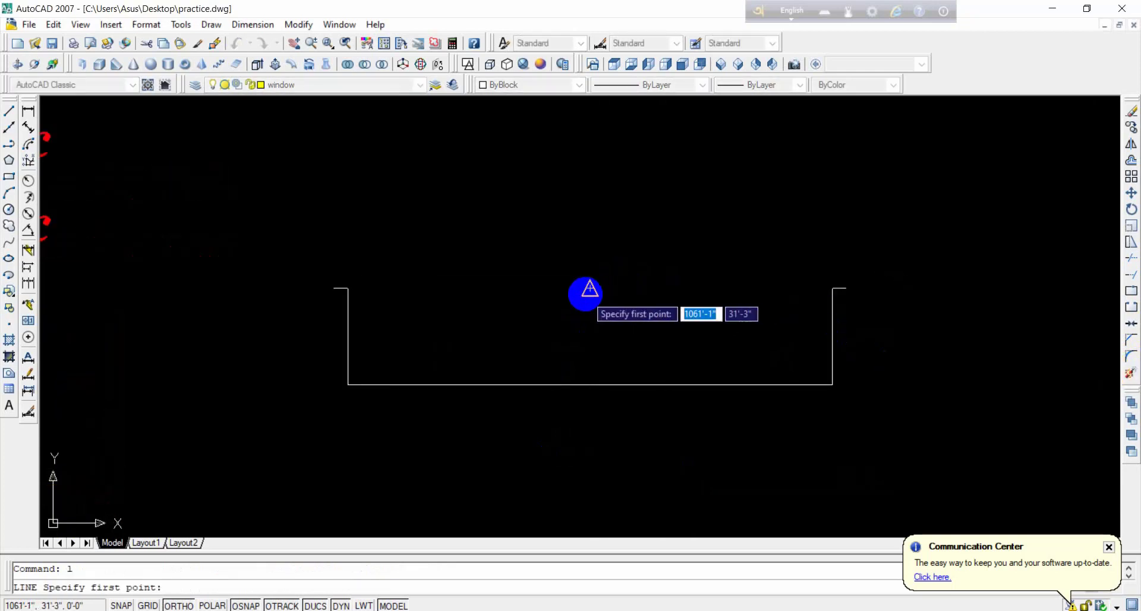
{"action": "left_click", "coordinate": [590, 288]}
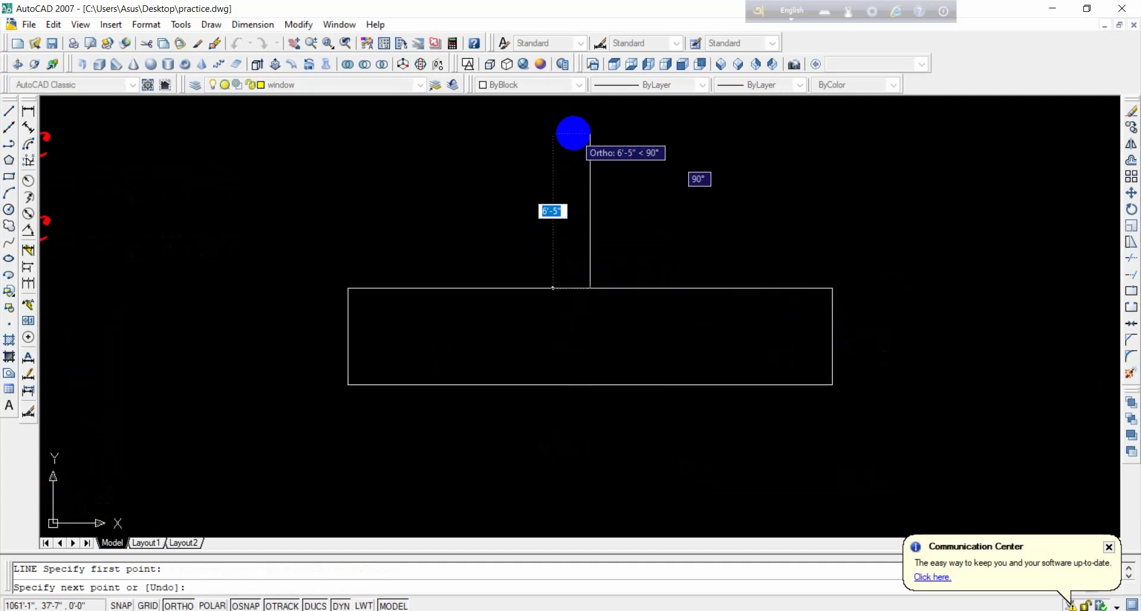
{"action": "type", "text": "34"}
{"action": "key", "text": "Return"}
{"action": "key", "text": "Return"}
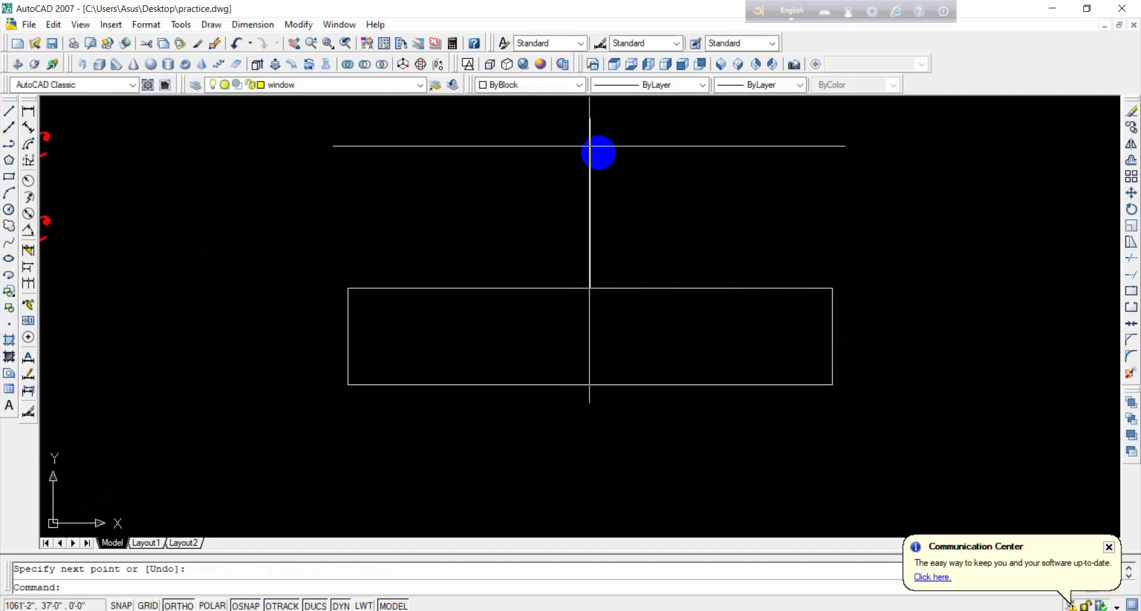
Step: Offset the vertical centre line by 30 inches to both sides
{"action": "middle_click_drag", "start_coordinate": [589, 153], "coordinate": [589, 200]}
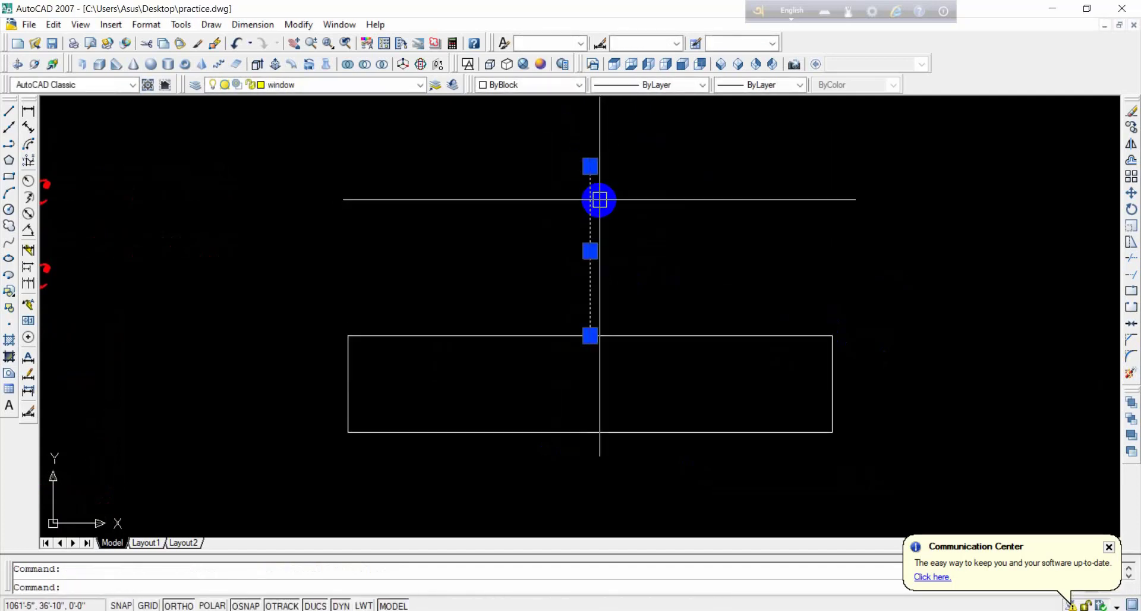
{"action": "type", "text": "o"}
{"action": "key", "text": "Return"}
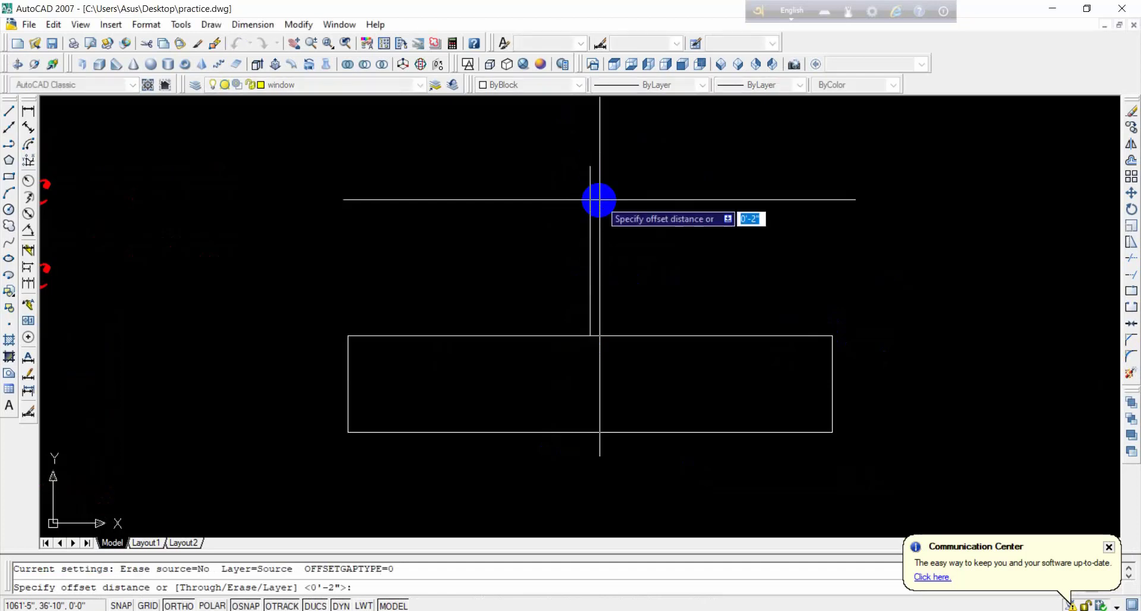
{"action": "type", "text": "10"}
{"action": "key", "text": "Return"}
{"action": "left_click", "coordinate": [597, 200]}
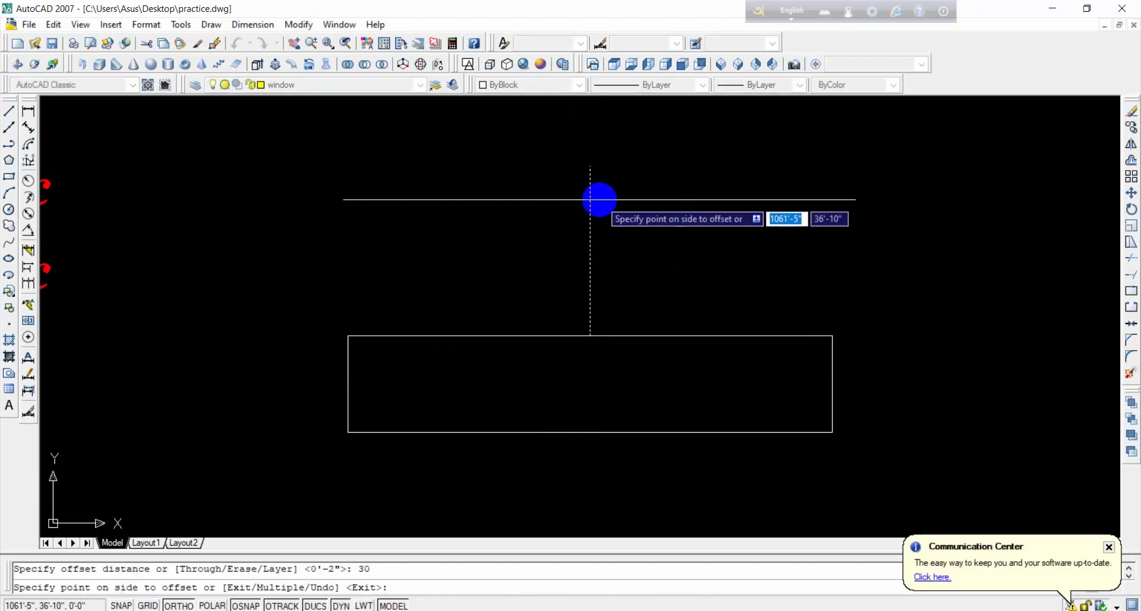
{"action": "left_click", "coordinate": [642, 207]}
{"action": "left_click", "coordinate": [591, 224]}
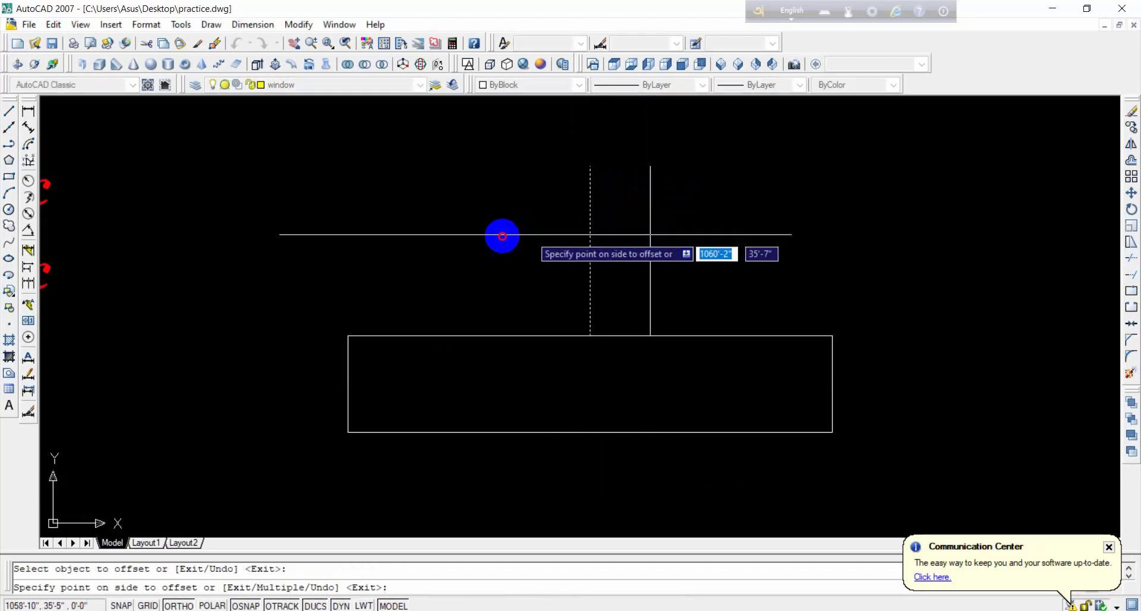
{"action": "left_click", "coordinate": [502, 237]}
{"action": "key", "text": "Escape"}
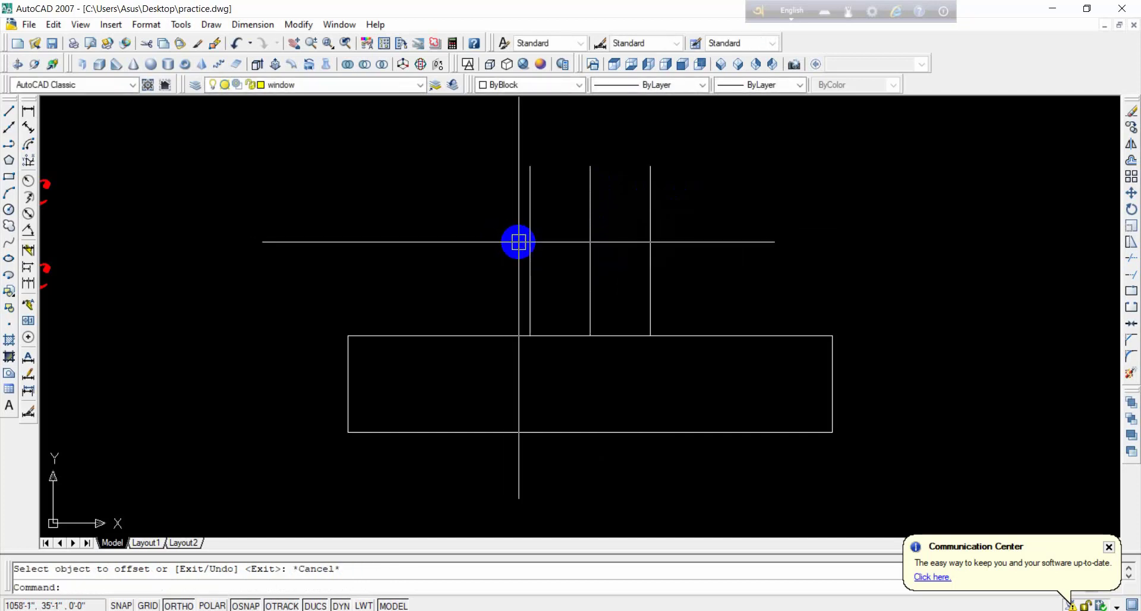
Step: Draw a horizontal line joining the upper ends of the two outer vertical lines
{"action": "type", "text": "l"}
{"action": "key", "text": "Return"}
{"action": "left_click", "coordinate": [529, 167]}
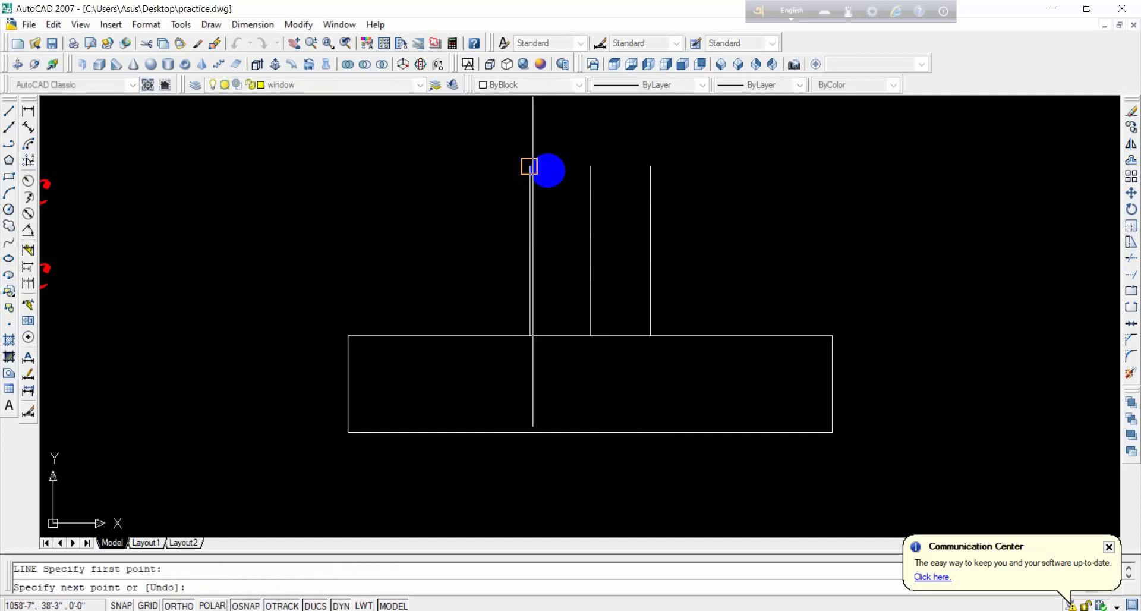
{"action": "left_click", "coordinate": [650, 166]}
{"action": "right_click", "coordinate": [654, 171]}
{"action": "left_click", "coordinate": [668, 180]}
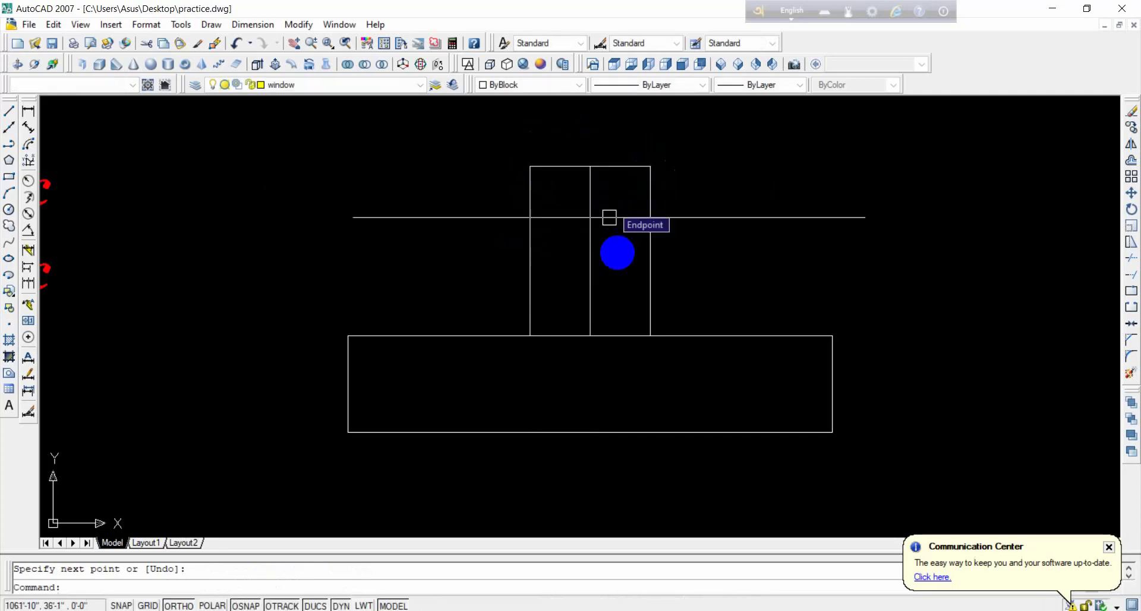
Step: Offset both outer vertical lines and the horizontal line above them 2 inches inward
{"action": "type", "text": "o"}
{"action": "key", "text": "Return"}
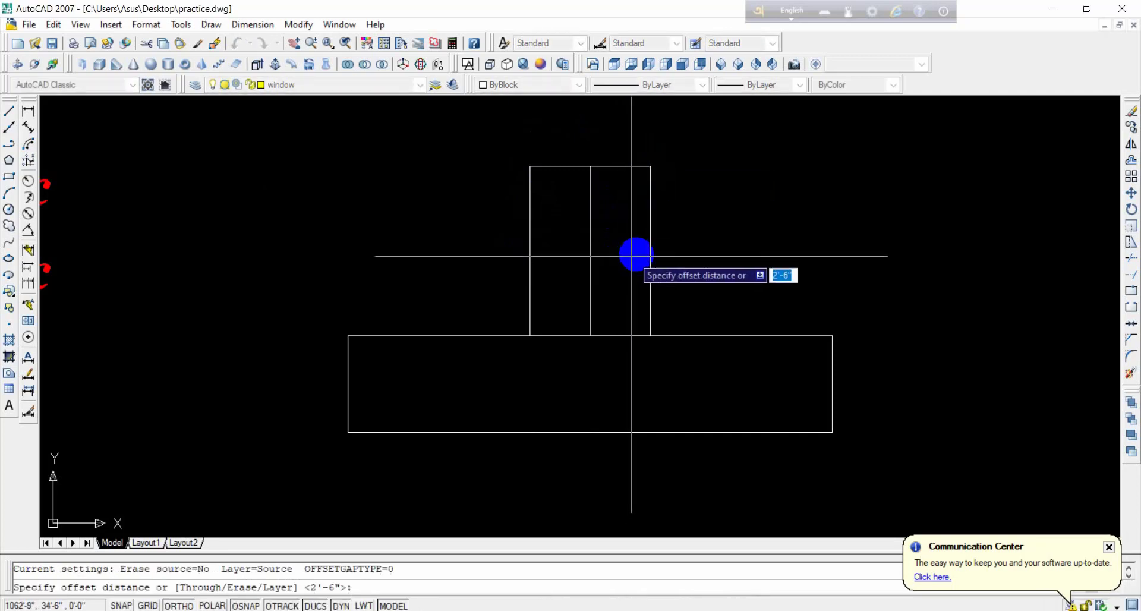
{"action": "type", "text": "2"}
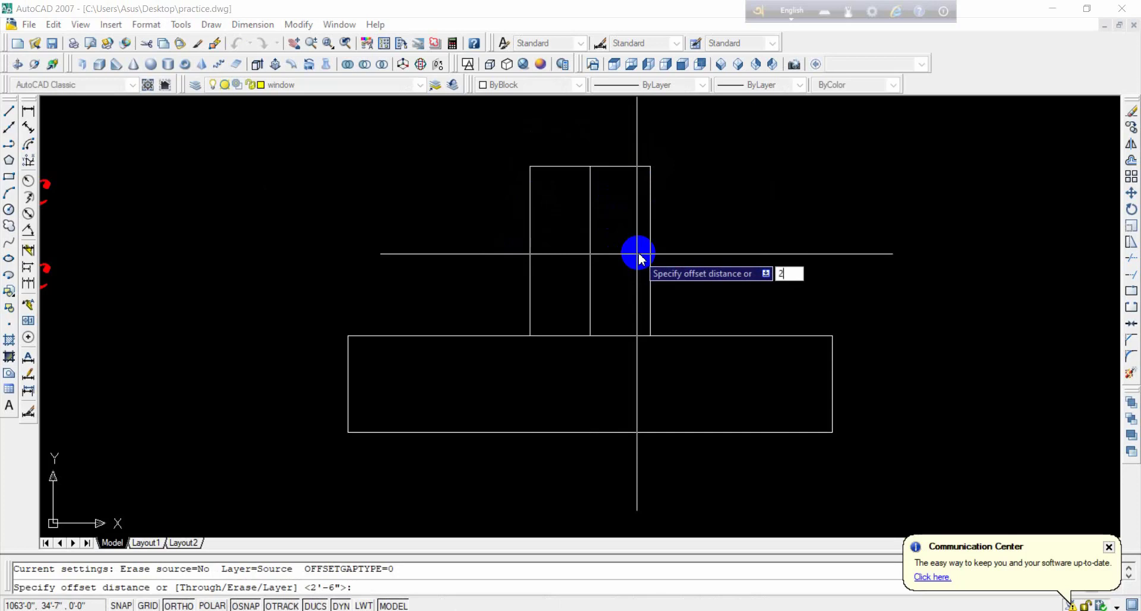
{"action": "key", "text": "Return"}
{"action": "left_click", "coordinate": [648, 225]}
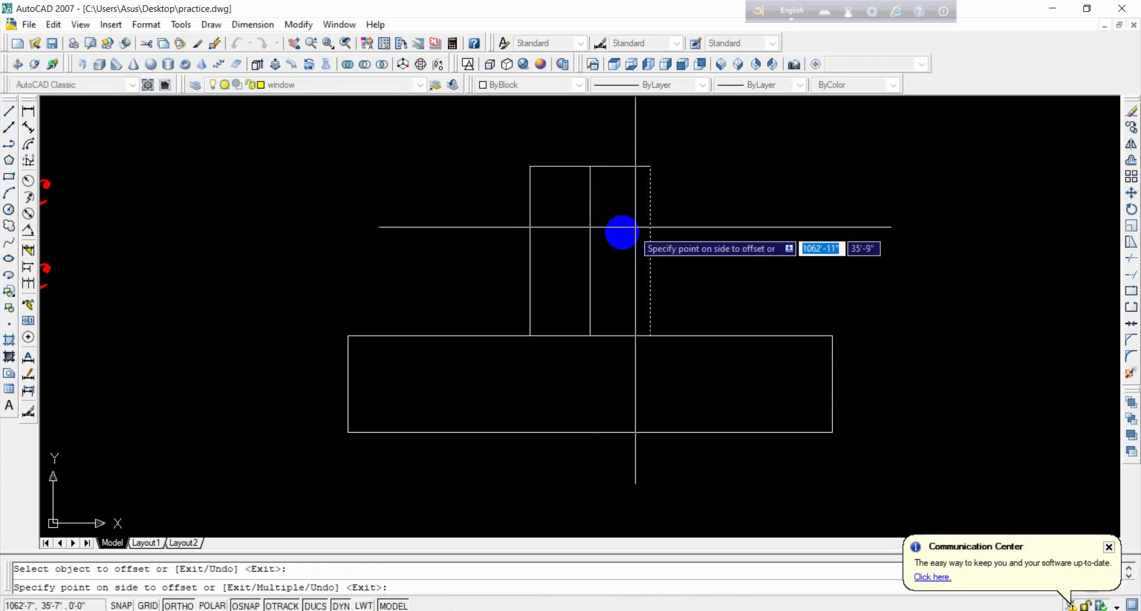
{"action": "left_click", "coordinate": [622, 234]}
{"action": "left_click", "coordinate": [620, 168]}
{"action": "left_click", "coordinate": [594, 238]}
{"action": "left_click", "coordinate": [530, 240]}
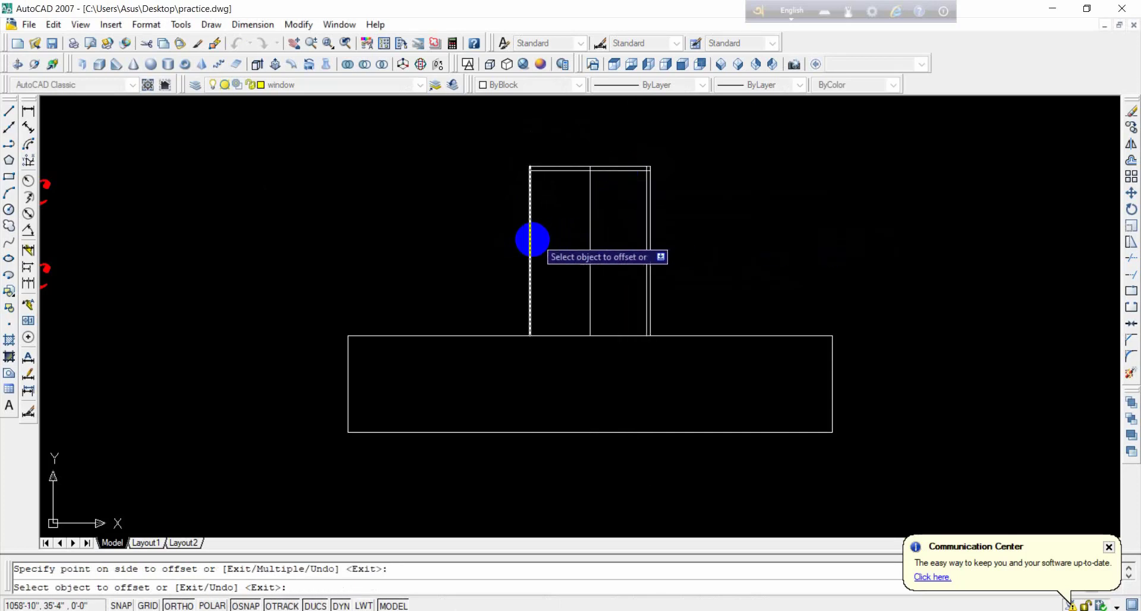
{"action": "left_click", "coordinate": [589, 246]}
{"action": "right_click", "coordinate": [565, 203]}
{"action": "left_click", "coordinate": [588, 206]}
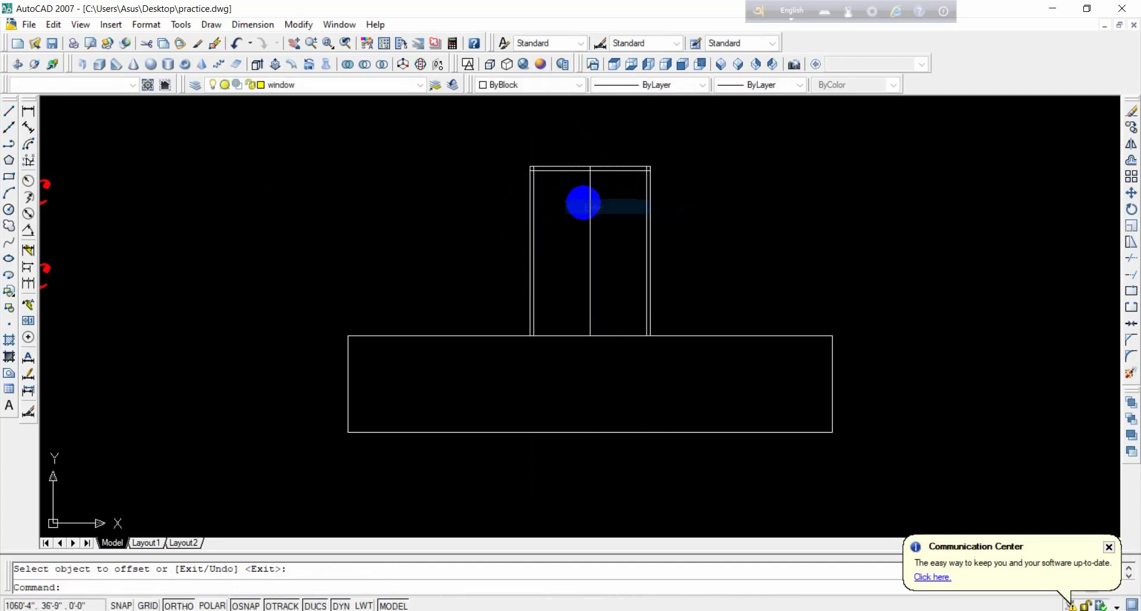
Step: Save the drawing
{"action": "scroll", "coordinate": [581, 190], "scroll_direction": "up", "scroll_amount": 2}
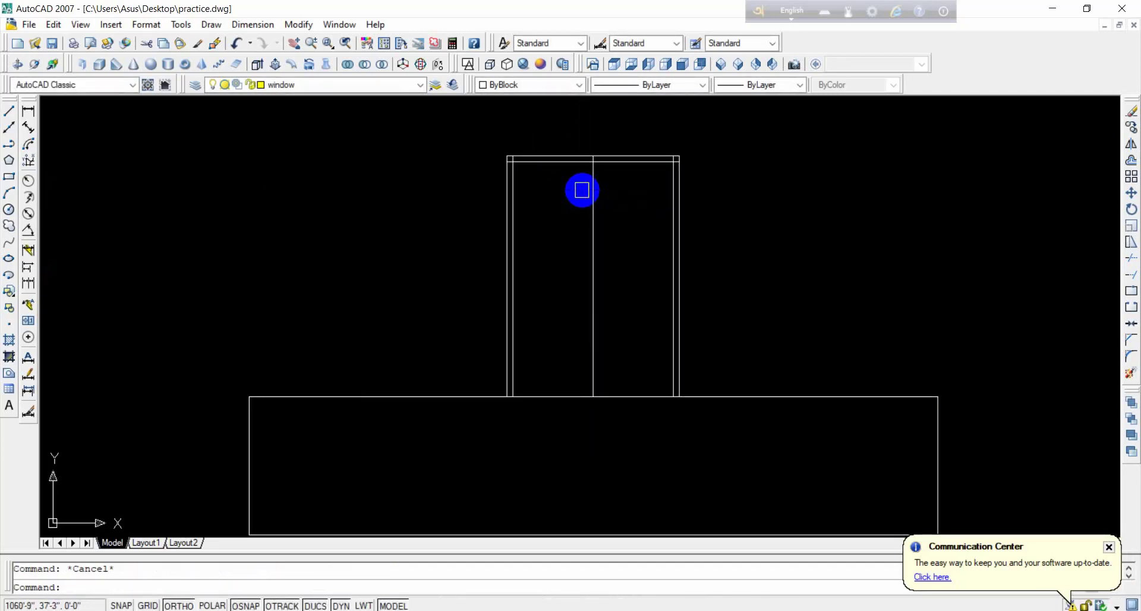
{"action": "scroll", "coordinate": [515, 171], "scroll_direction": "up", "scroll_amount": 2}
{"action": "key", "text": "ctrl+s"}
Step: Draw a polyline from the inner upper-left intersection of the upright down to the rectangle's upper edge
{"action": "type", "text": "p"}
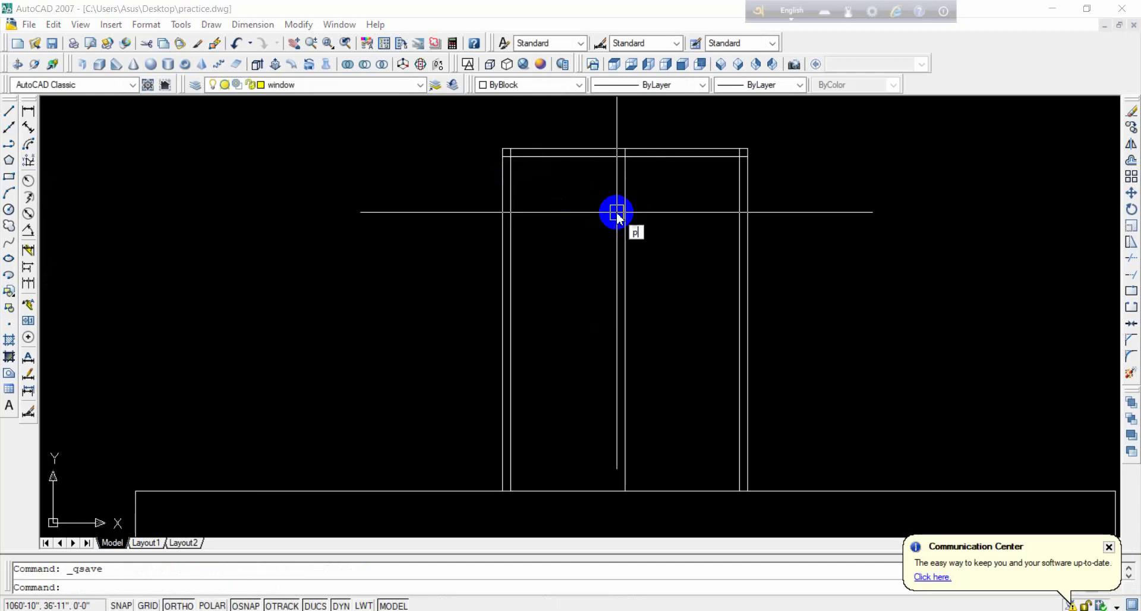
{"action": "type", "text": "l"}
{"action": "key", "text": "Return"}
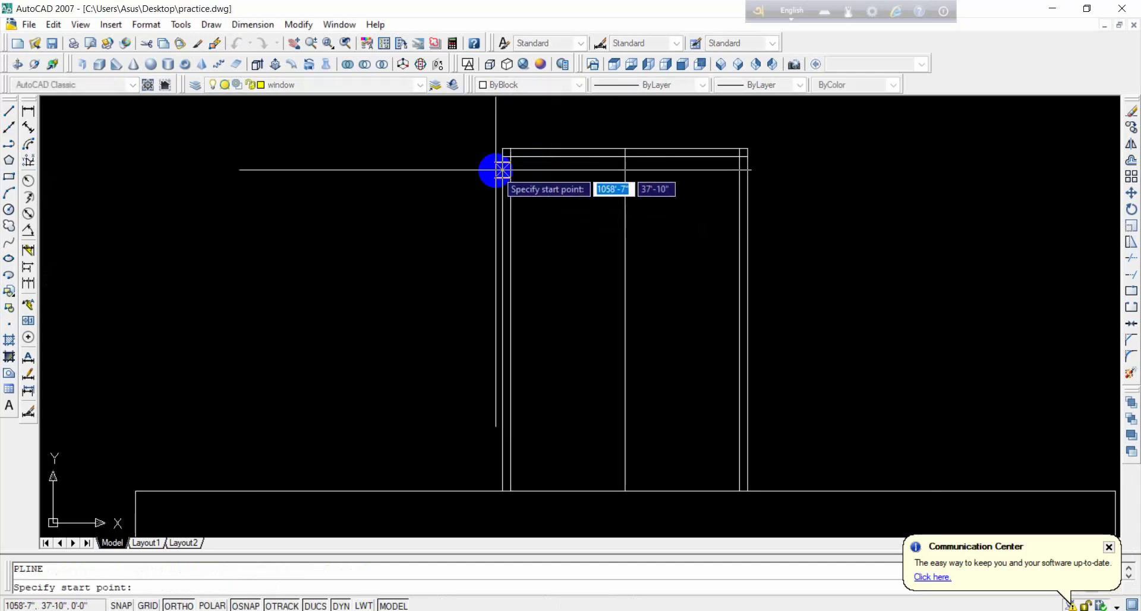
{"action": "scroll", "coordinate": [499, 167], "scroll_direction": "up", "scroll_amount": 3}
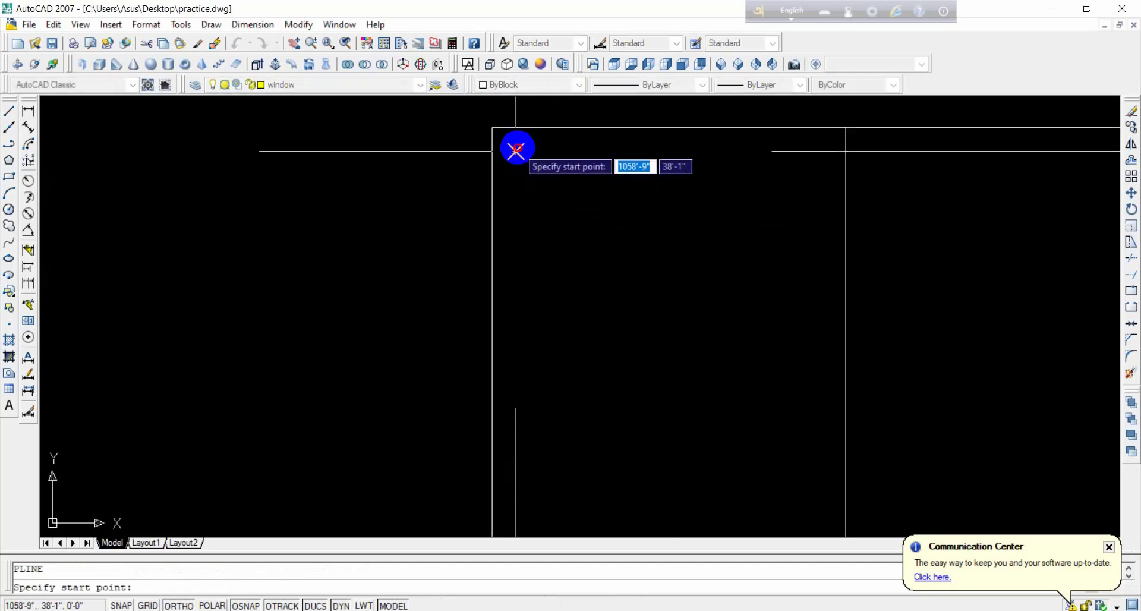
{"action": "left_click", "coordinate": [517, 151]}
{"action": "scroll", "coordinate": [518, 156], "scroll_direction": "down", "scroll_amount": 2}
{"action": "middle_click_drag", "start_coordinate": [516, 259], "coordinate": [540, 145]}
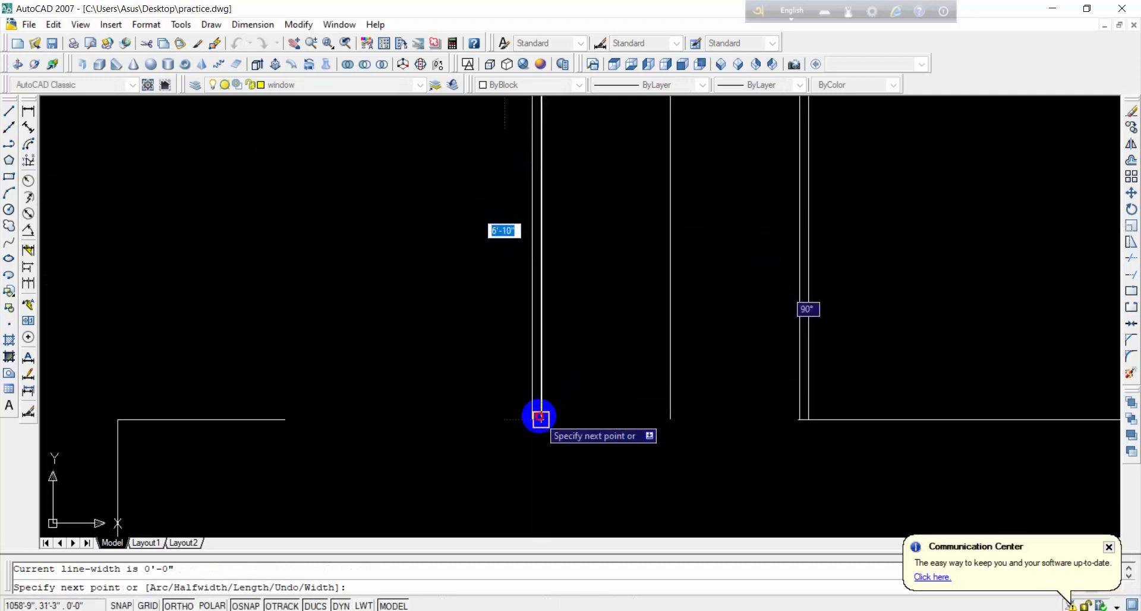
{"action": "left_click", "coordinate": [540, 407]}
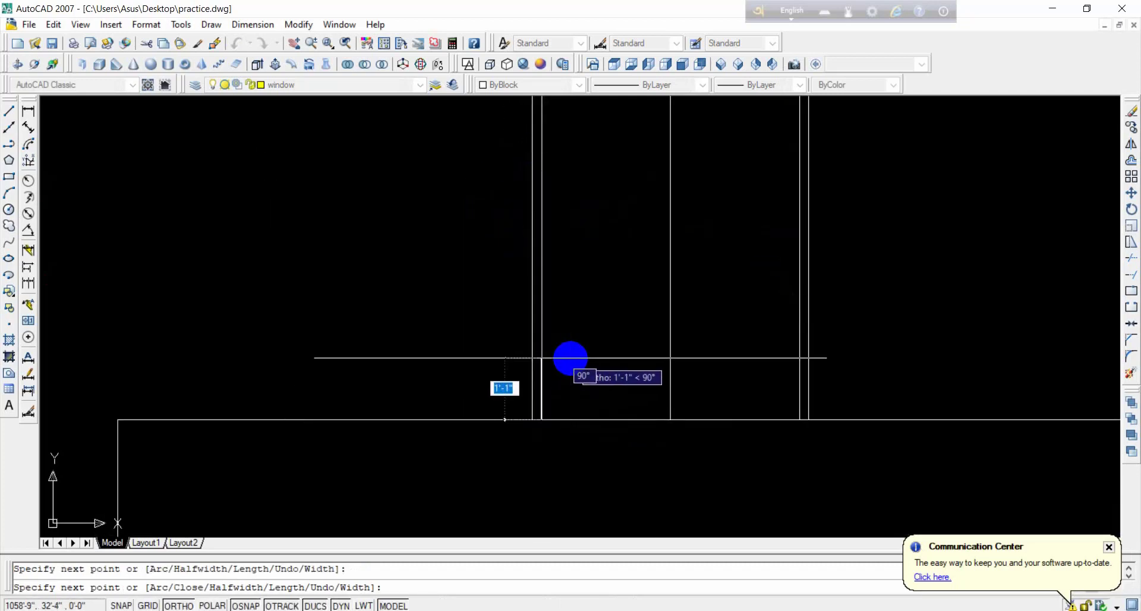
Step: Continue the polyline in Arc mode with Ortho off, forming a small hook just below the rectangle's upper edge
{"action": "key", "text": "F8"}
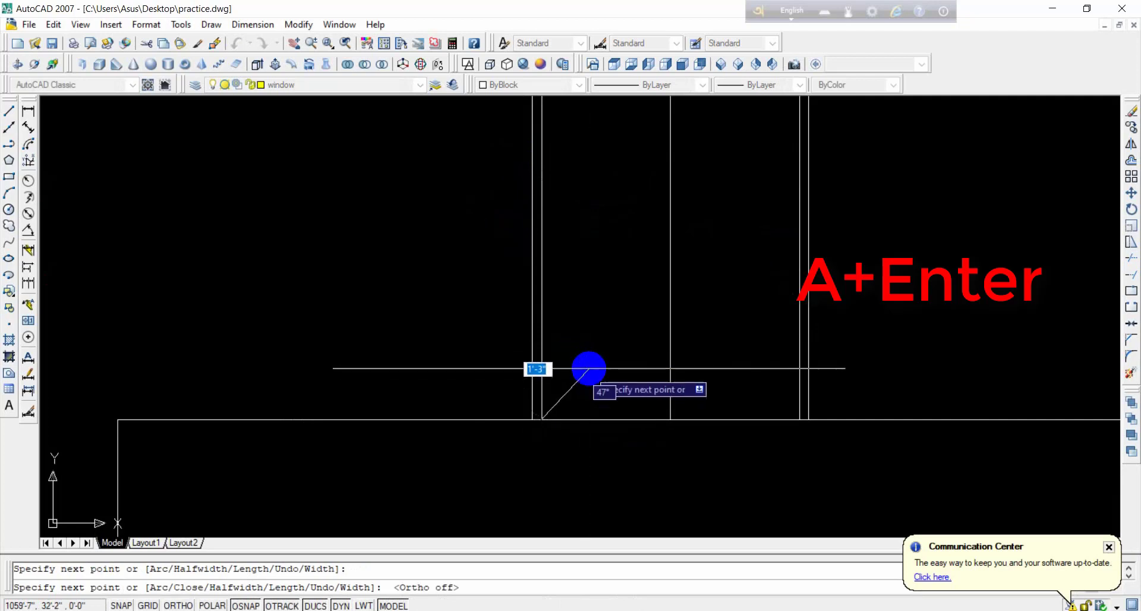
{"action": "type", "text": "a"}
{"action": "key", "text": "Return"}
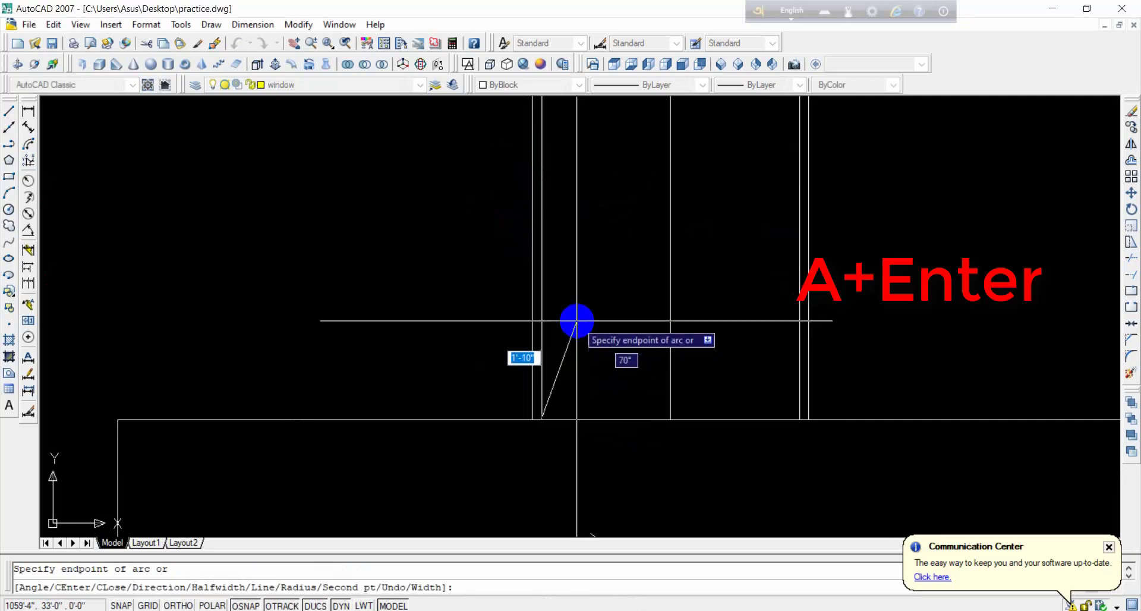
{"action": "scroll", "coordinate": [577, 321], "scroll_direction": "down", "scroll_amount": 3}
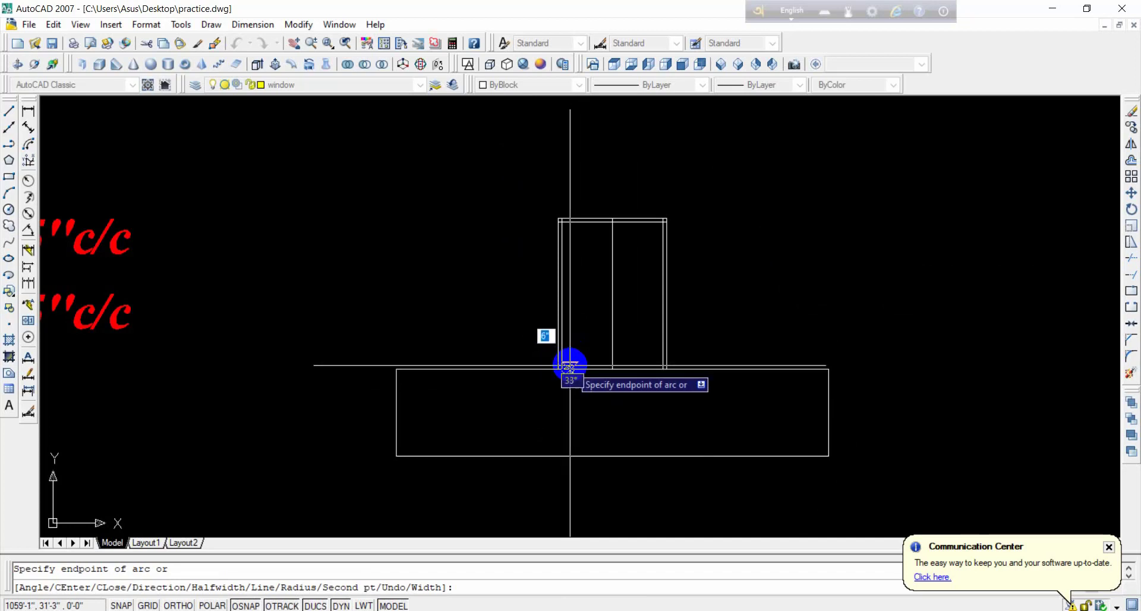
{"action": "scroll", "coordinate": [569, 366], "scroll_direction": "up", "scroll_amount": 5}
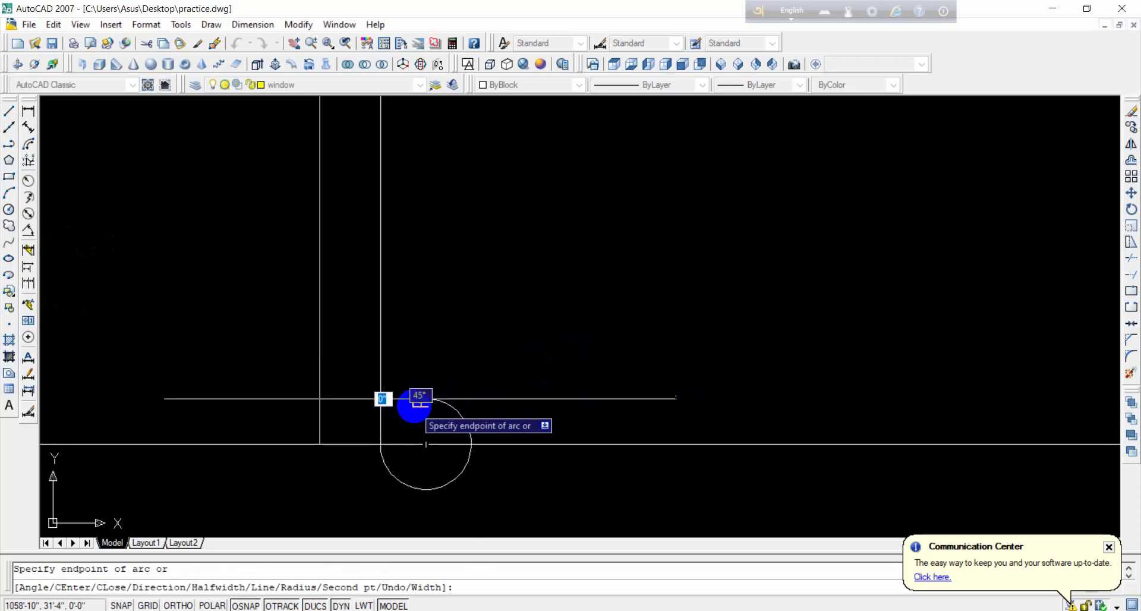
{"action": "key", "text": "Escape"}
Step: Mirror the hooked polyline about a horizontal line at its mid-height, keeping the original
{"action": "mouse_move", "coordinate": [441, 399]}
{"action": "middle_mouse_down"}
{"action": "mouse_move", "coordinate": [550, 392]}
{"action": "mouse_move", "coordinate": [786, 441]}
{"action": "middle_mouse_up"}
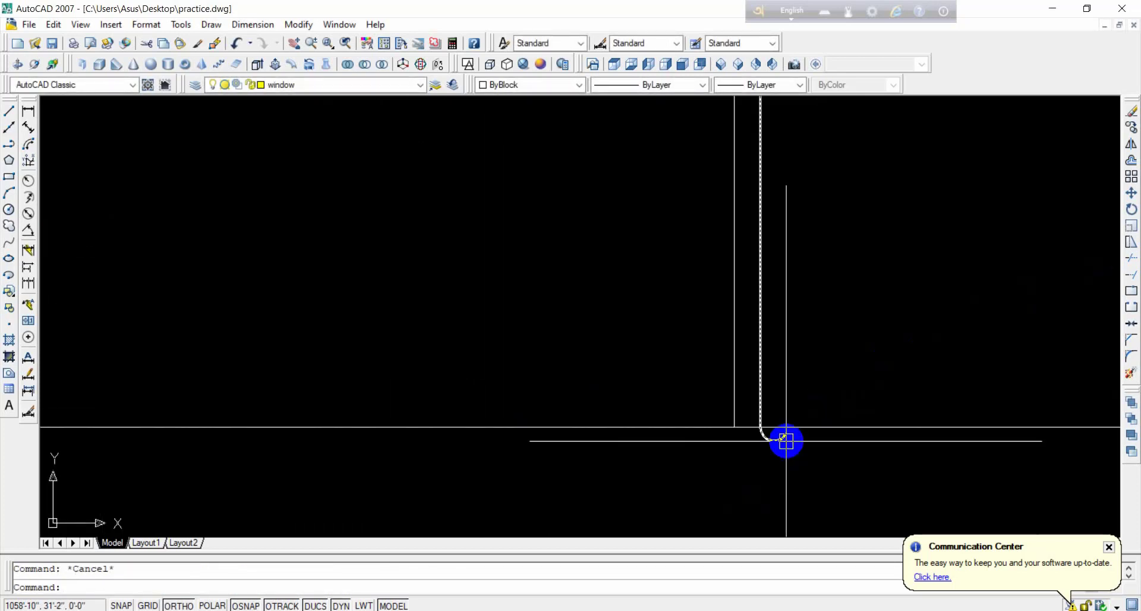
{"action": "left_click", "coordinate": [783, 437]}
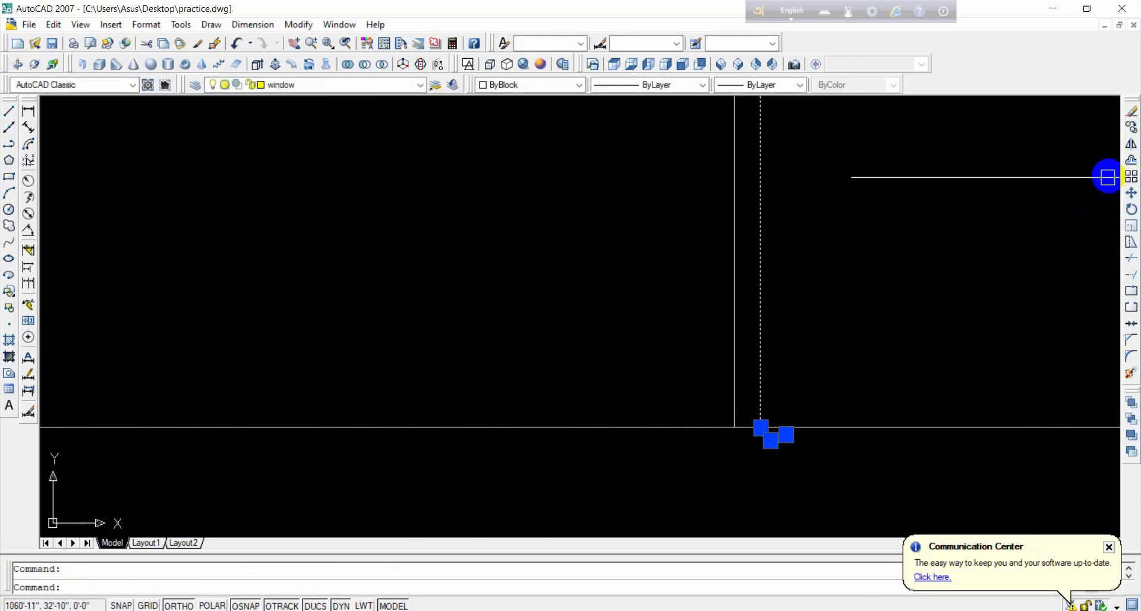
{"action": "left_click", "coordinate": [1130, 144]}
{"action": "scroll", "coordinate": [817, 184], "scroll_direction": "down", "scroll_amount": 3}
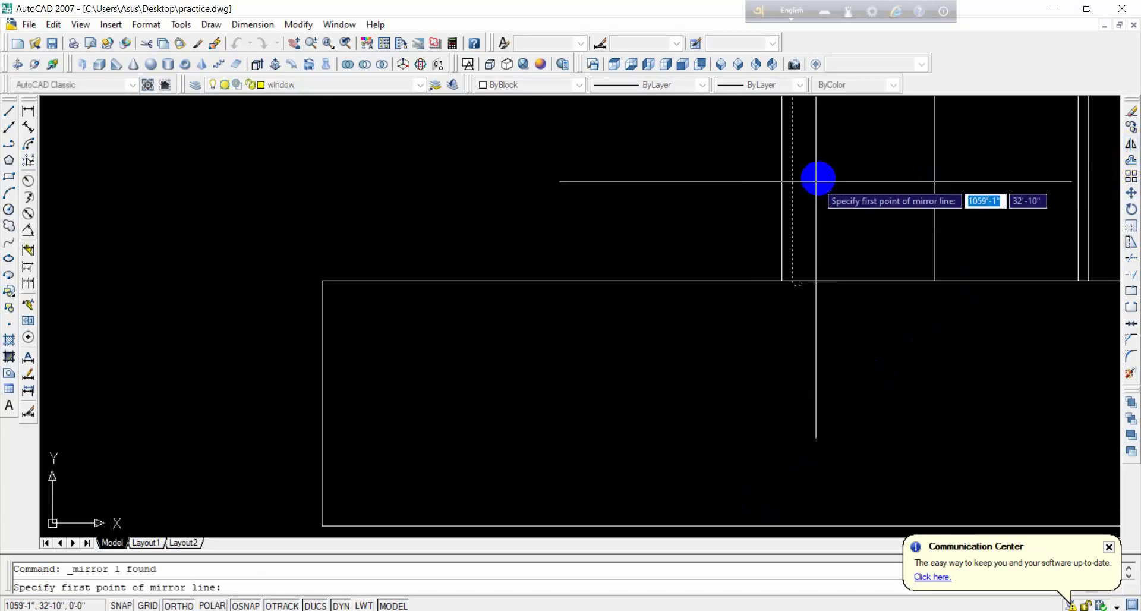
{"action": "middle_click_drag", "start_coordinate": [818, 180], "coordinate": [766, 412]}
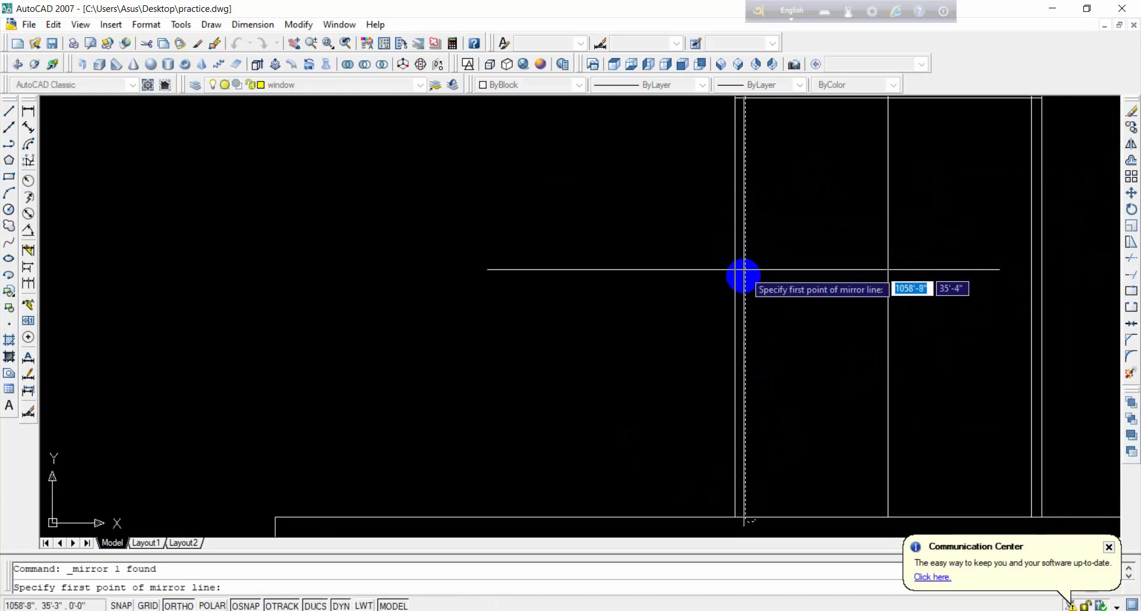
{"action": "left_click", "coordinate": [745, 308]}
{"action": "left_click", "coordinate": [938, 309]}
{"action": "right_click", "coordinate": [936, 311]}
{"action": "left_click", "coordinate": [937, 318]}
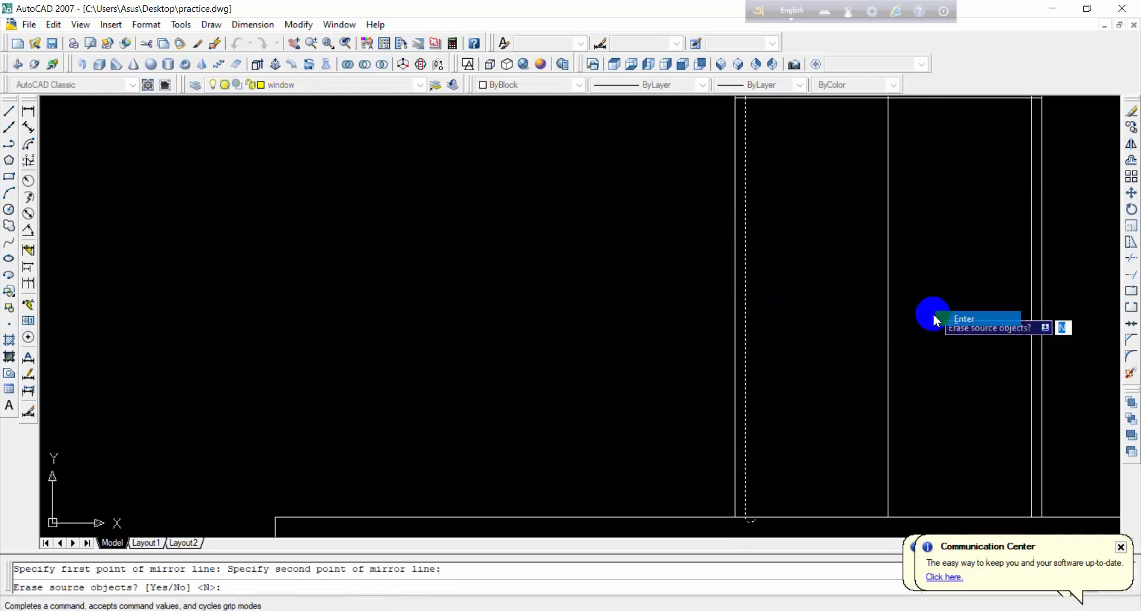
Step: Set the width of all segments of the hooked bar polyline to 1 inch
{"action": "scroll", "coordinate": [865, 281], "scroll_direction": "down", "scroll_amount": 4}
{"action": "scroll", "coordinate": [826, 208], "scroll_direction": "up", "scroll_amount": 5}
{"action": "scroll", "coordinate": [814, 206], "scroll_direction": "up", "scroll_amount": 4}
{"action": "scroll", "coordinate": [807, 207], "scroll_direction": "down", "scroll_amount": 4}
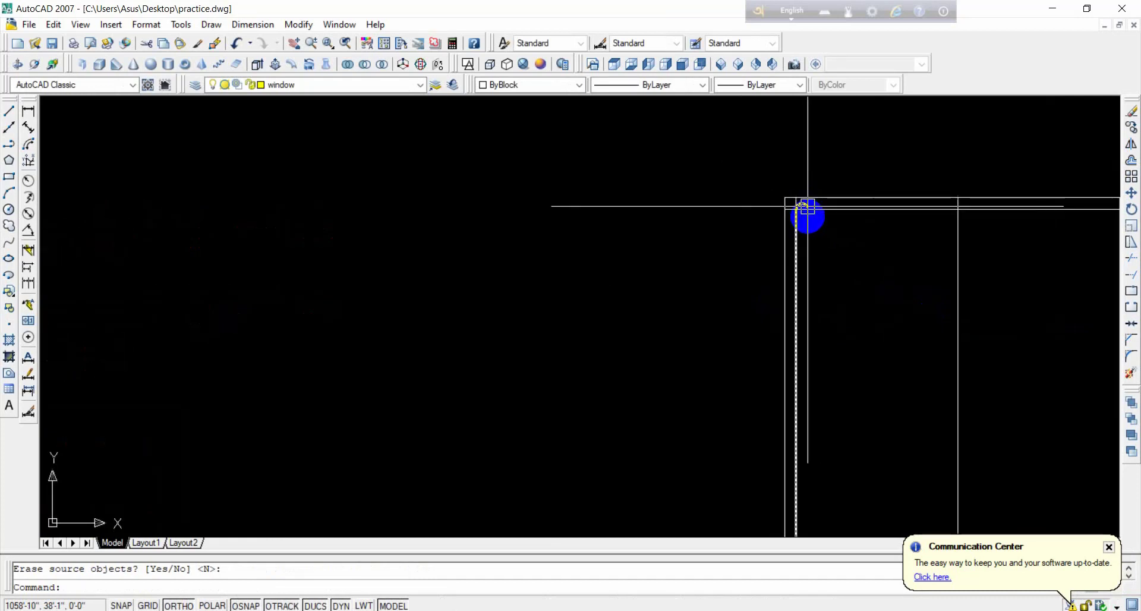
{"action": "scroll", "coordinate": [803, 242], "scroll_direction": "up", "scroll_amount": 4}
{"action": "left_click", "coordinate": [782, 232]}
{"action": "scroll", "coordinate": [796, 179], "scroll_direction": "down", "scroll_amount": 2}
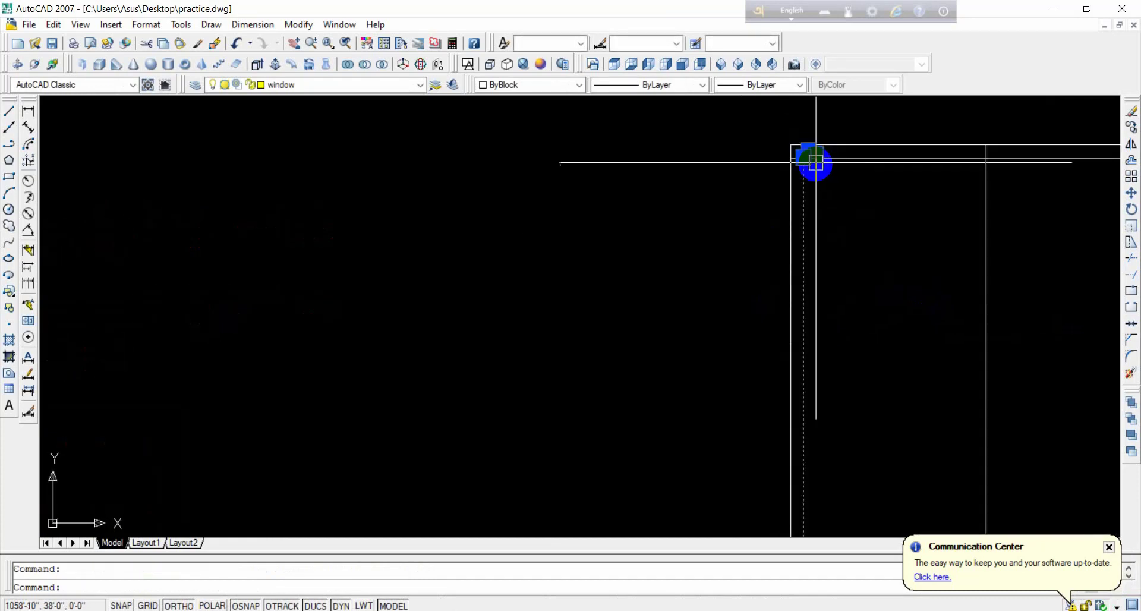
{"action": "right_click", "coordinate": [810, 216]}
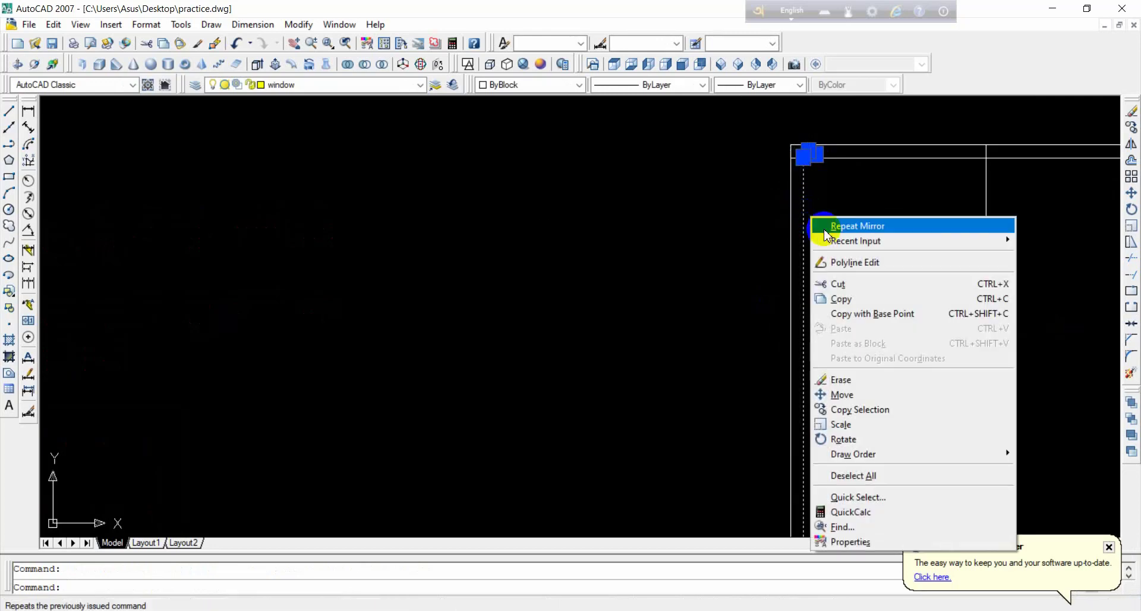
{"action": "left_click", "coordinate": [847, 265]}
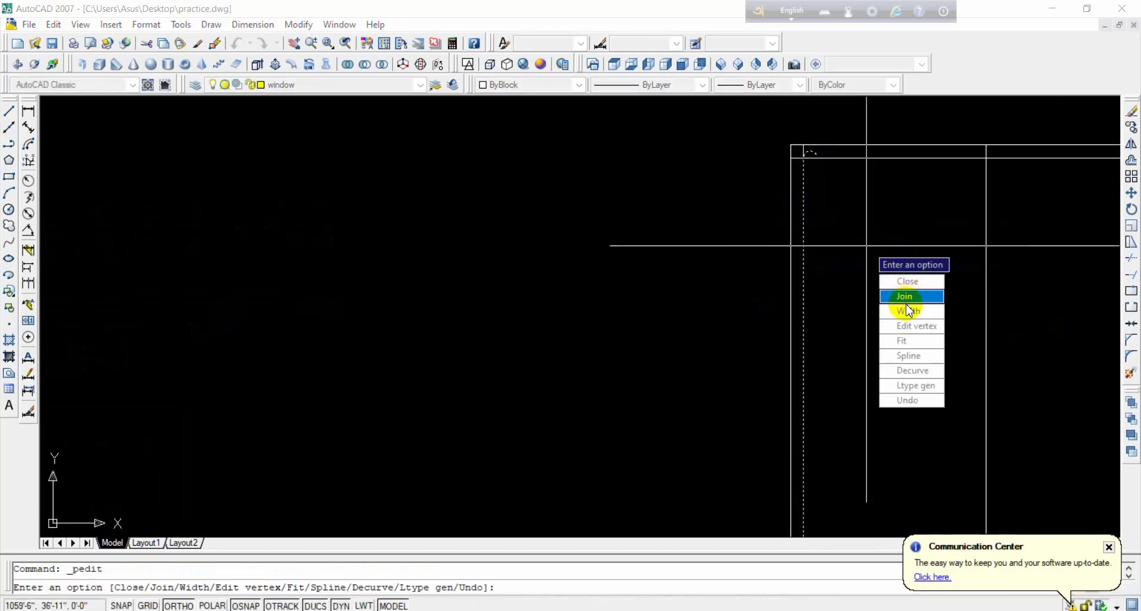
{"action": "left_click", "coordinate": [907, 310]}
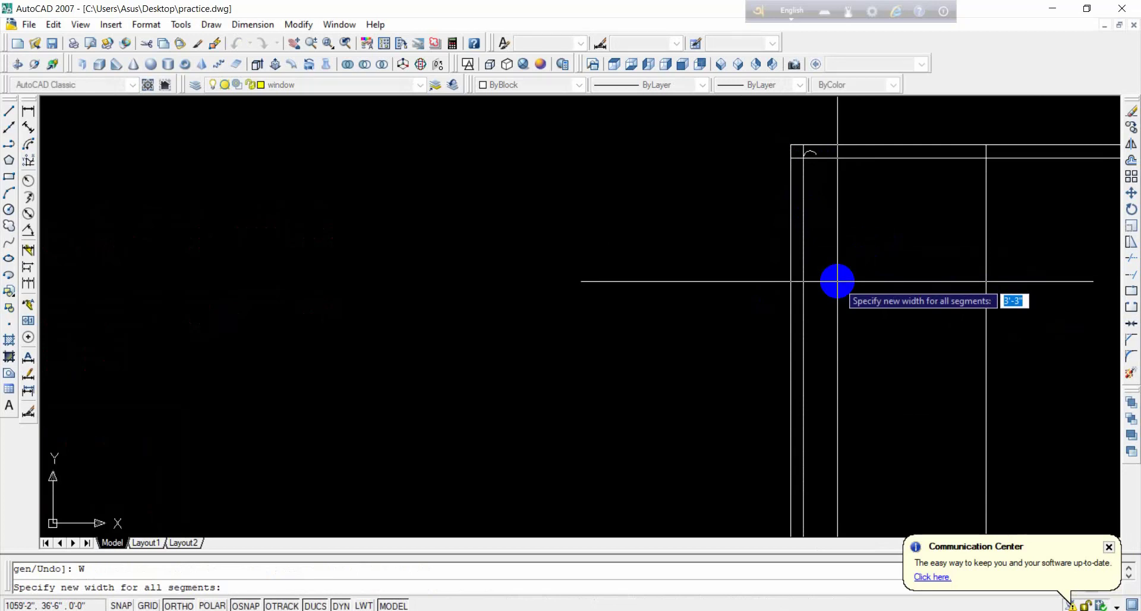
{"action": "type", "text": "1"}
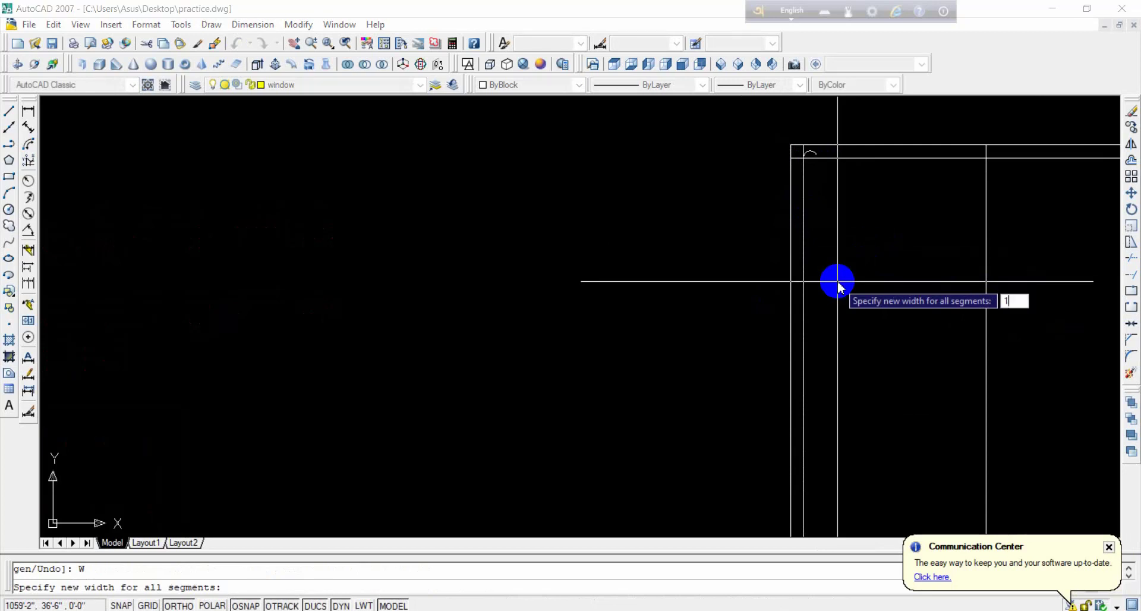
{"action": "key", "text": "Return"}
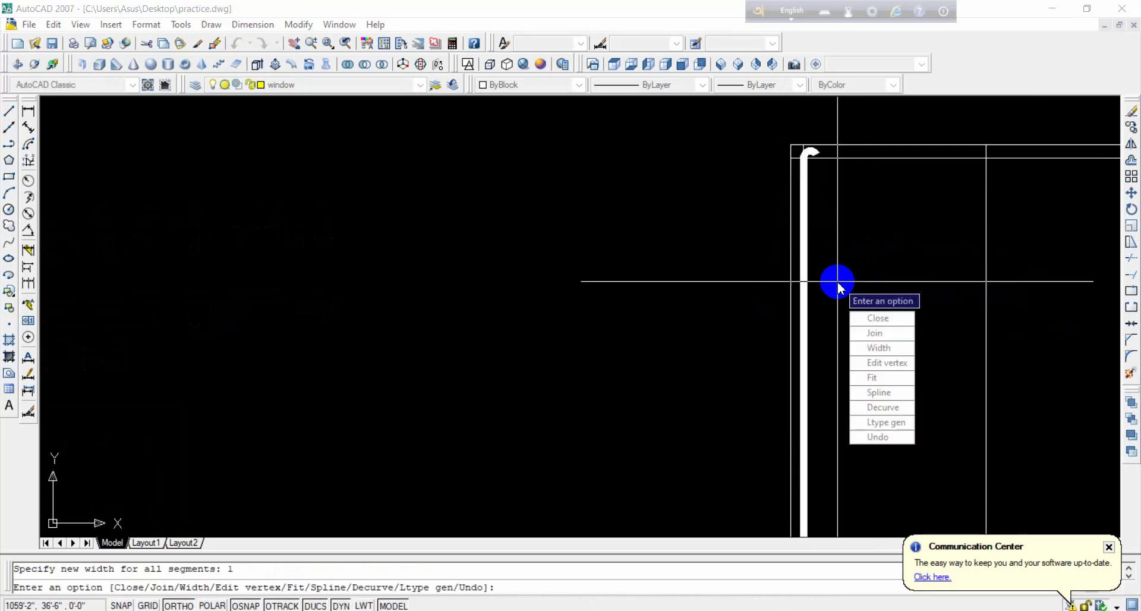
{"action": "key", "text": "Escape"}
Step: Draw a solid donut with inside diameter 0 and outside diameter 1 inch beside the bar, just above its lower hook
{"action": "scroll", "coordinate": [802, 273], "scroll_direction": "down", "scroll_amount": 5}
{"action": "scroll", "coordinate": [787, 311], "scroll_direction": "up", "scroll_amount": 6}
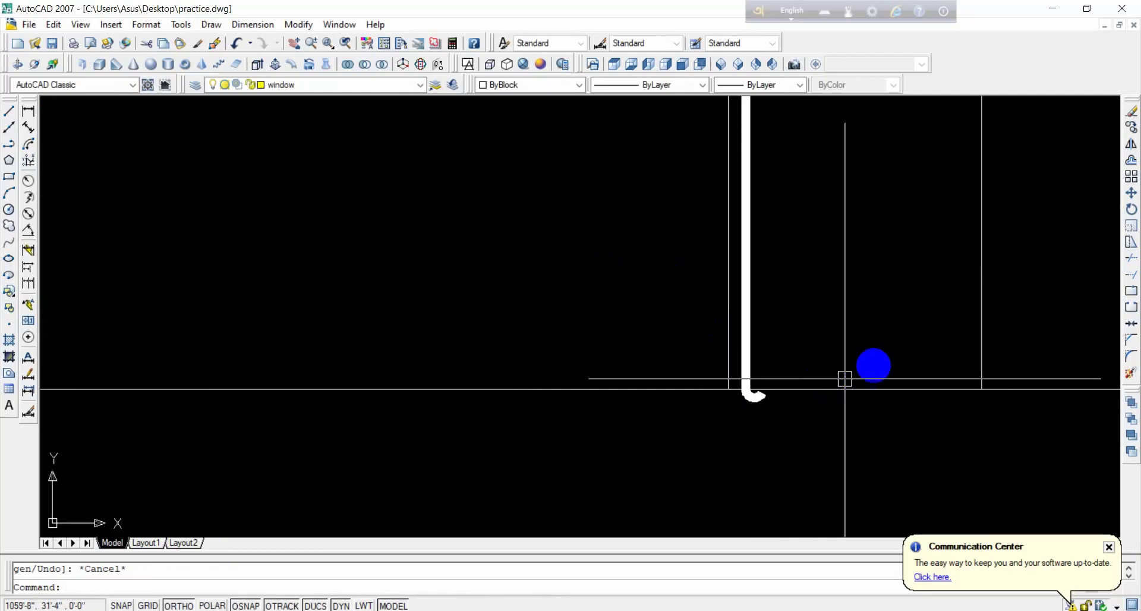
{"action": "scroll", "coordinate": [774, 289], "scroll_direction": "down", "scroll_amount": 4}
{"action": "scroll", "coordinate": [793, 271], "scroll_direction": "up", "scroll_amount": 3}
{"action": "scroll", "coordinate": [730, 347], "scroll_direction": "up", "scroll_amount": 1}
{"action": "middle_click_drag", "start_coordinate": [729, 350], "coordinate": [735, 278]}
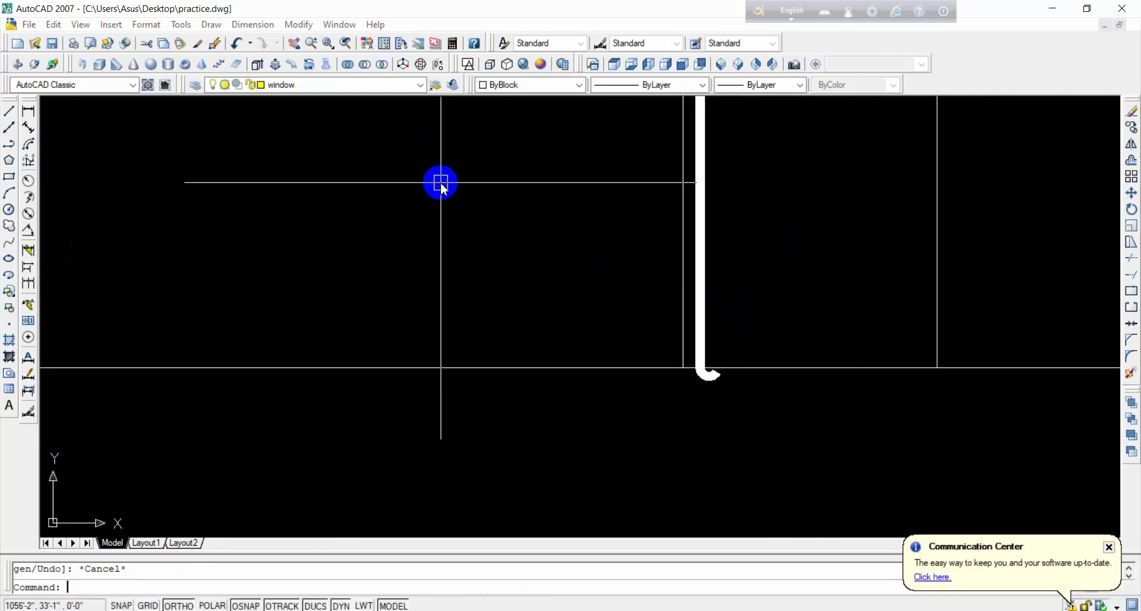
{"action": "type", "text": "do"}
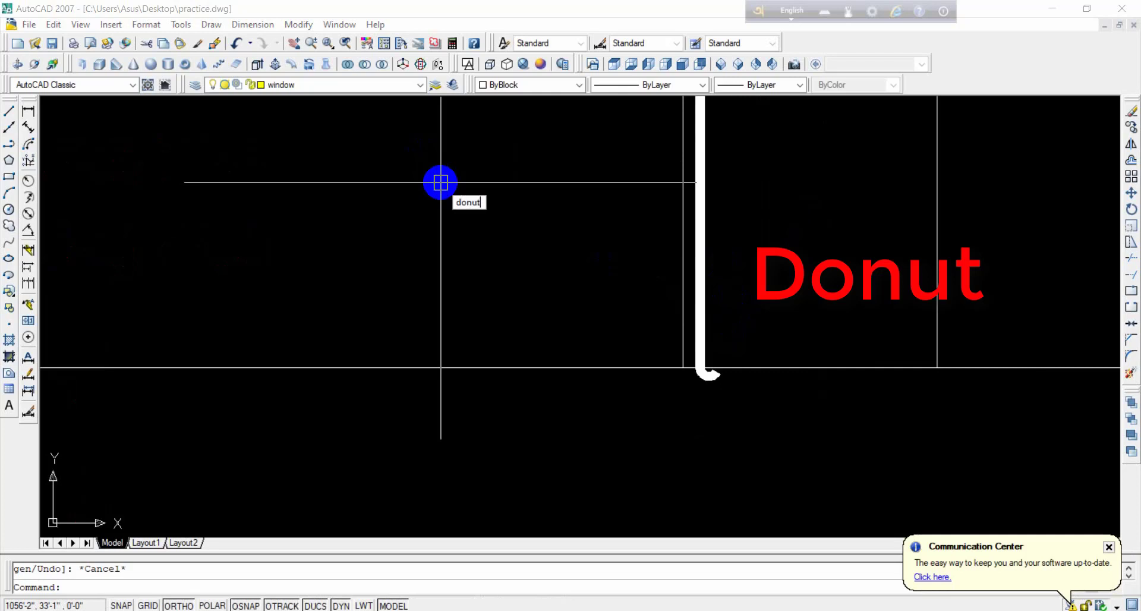
{"action": "type", "text": "nut"}
{"action": "key", "text": "Return"}
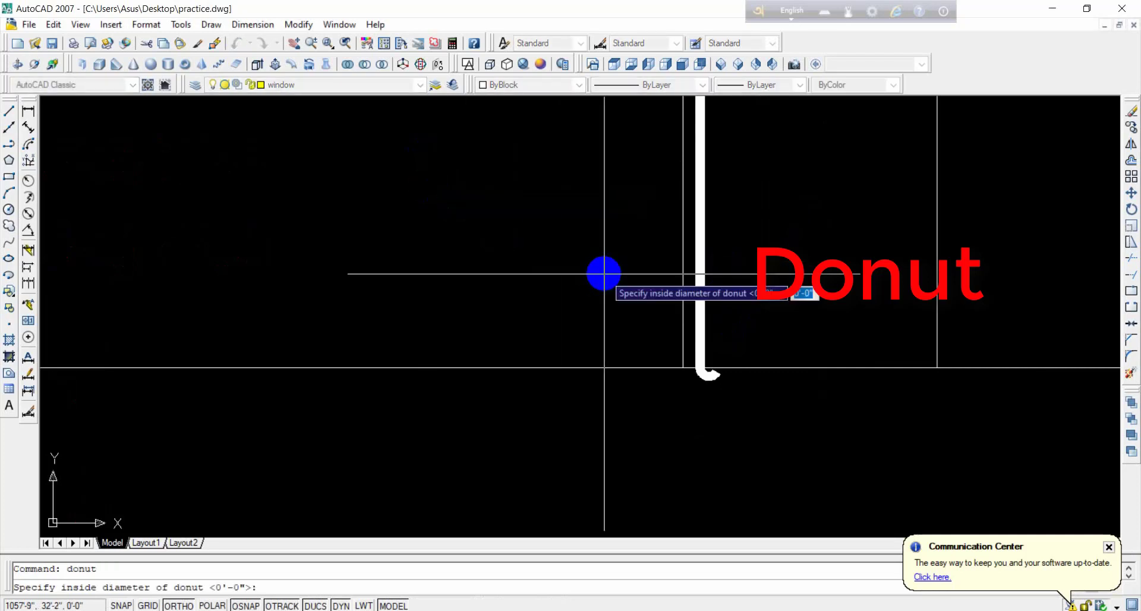
{"action": "type", "text": "0"}
{"action": "key", "text": "Return"}
{"action": "type", "text": "1"}
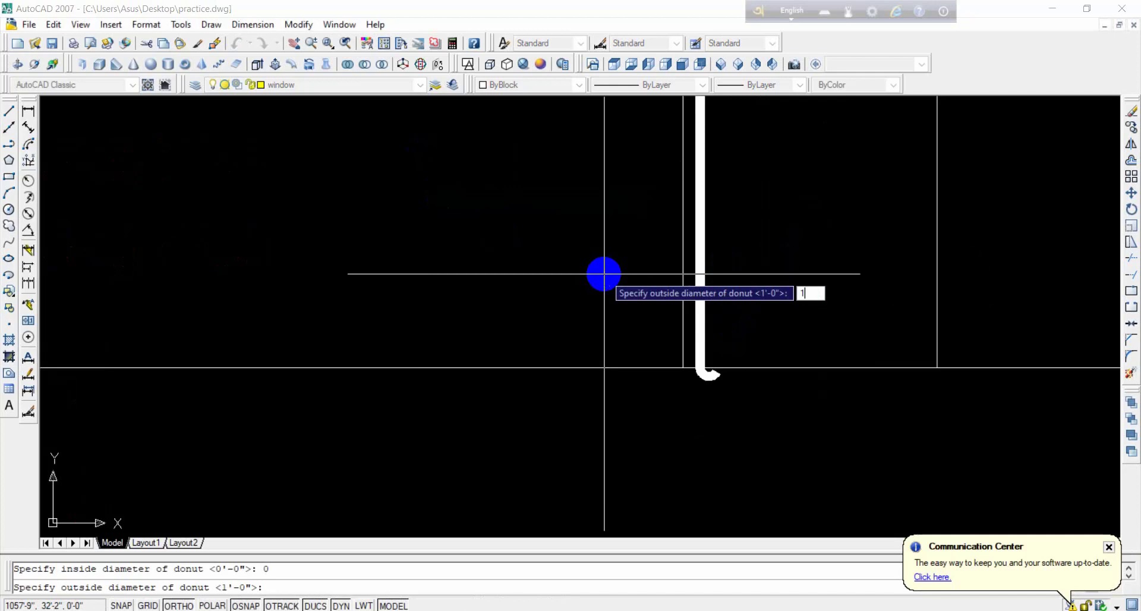
{"action": "key", "text": "Return"}
{"action": "scroll", "coordinate": [742, 366], "scroll_direction": "up", "scroll_amount": 5}
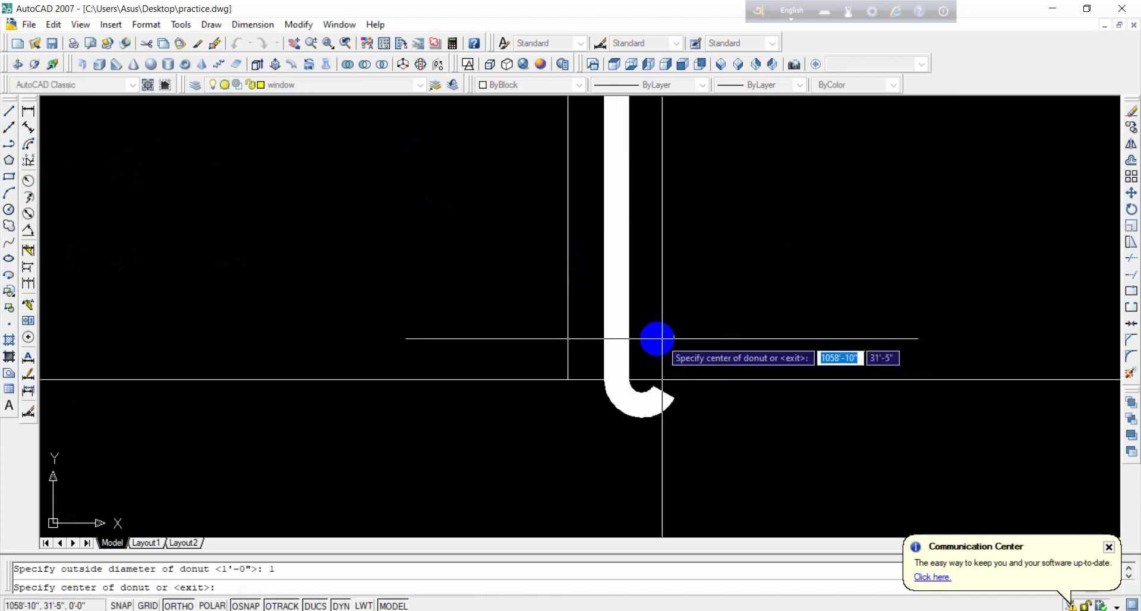
{"action": "left_click", "coordinate": [652, 342]}
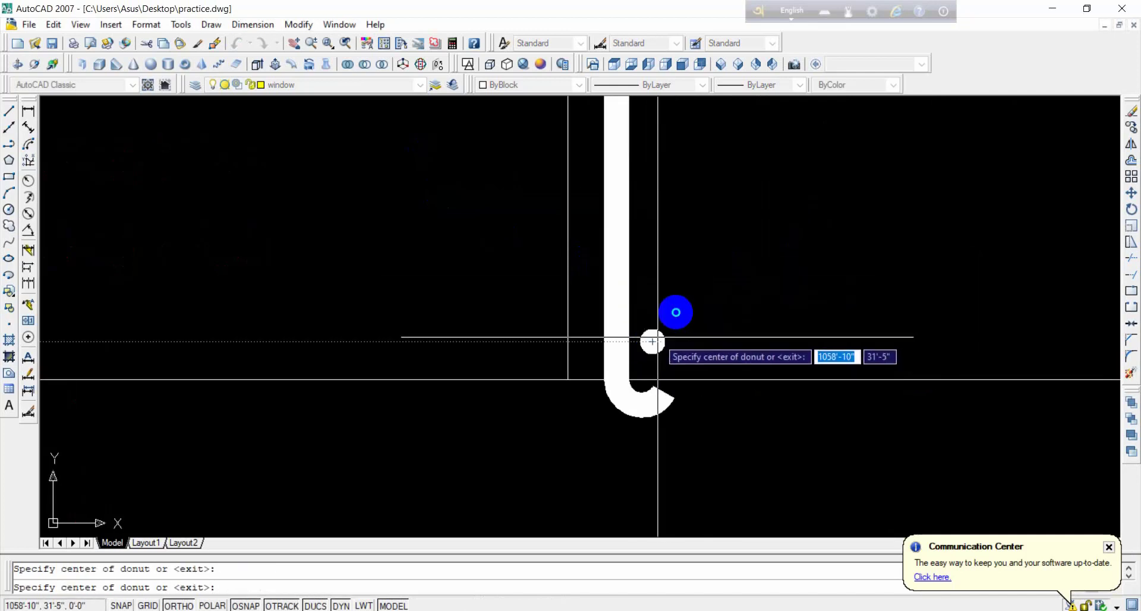
{"action": "key", "text": "Return"}
Step: Delete the donut beside the bar's lower hook
{"action": "scroll", "coordinate": [701, 327], "scroll_direction": "down", "scroll_amount": 5}
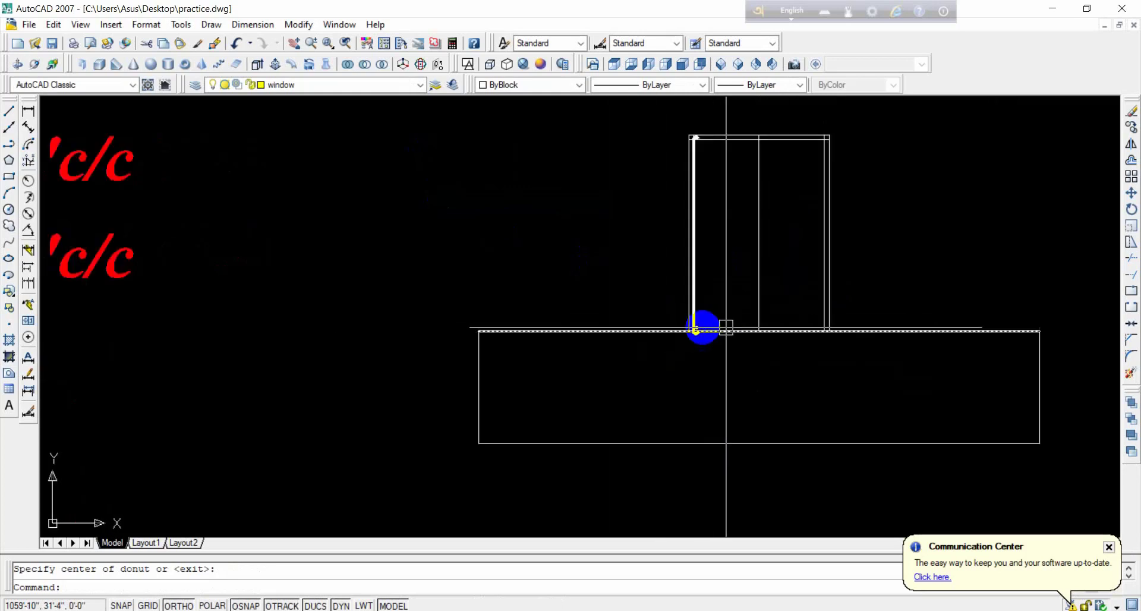
{"action": "scroll", "coordinate": [726, 327], "scroll_direction": "up", "scroll_amount": 10}
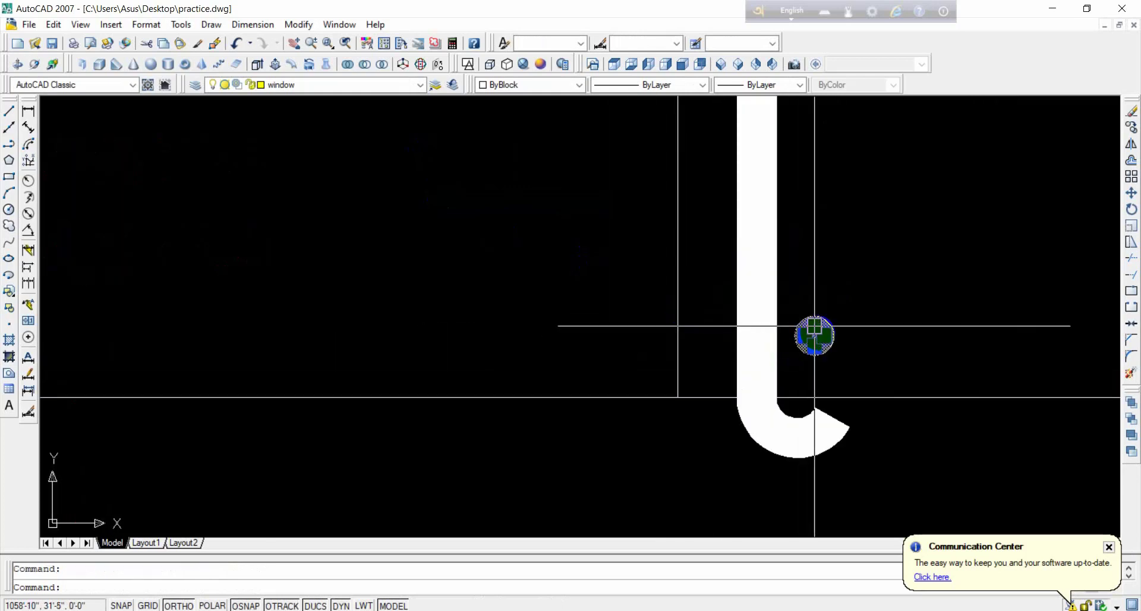
{"action": "key", "text": "Delete"}
Step: Draw a solid donut with inside diameter 0 and outside diameter 2 inches beside the bar, just above its lower hook
{"action": "type", "text": "d"}
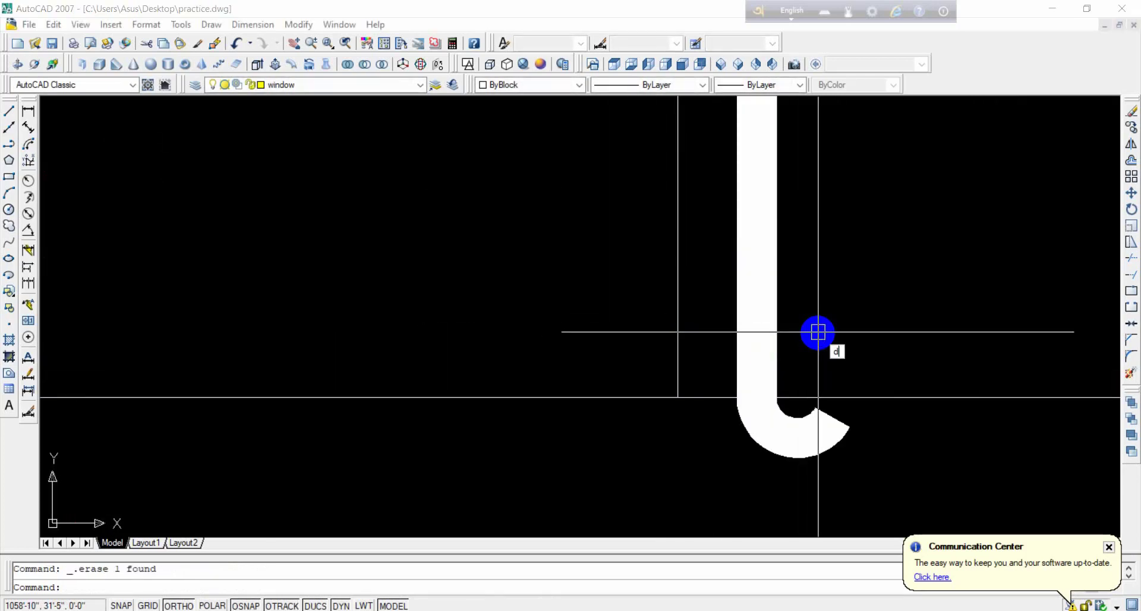
{"action": "key", "text": "Return"}
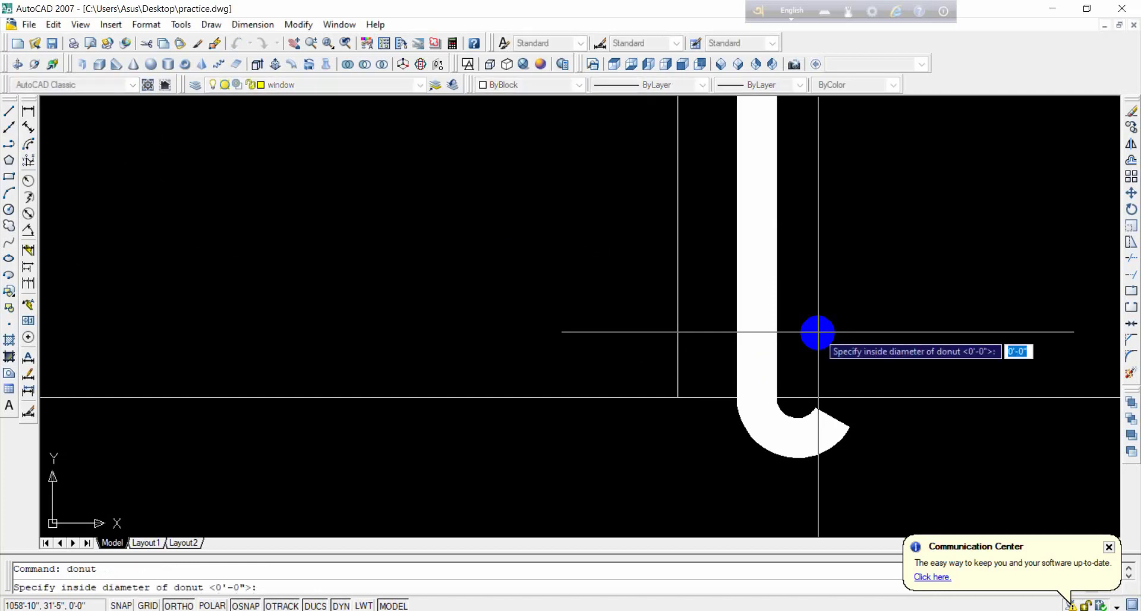
{"action": "key", "text": "Return"}
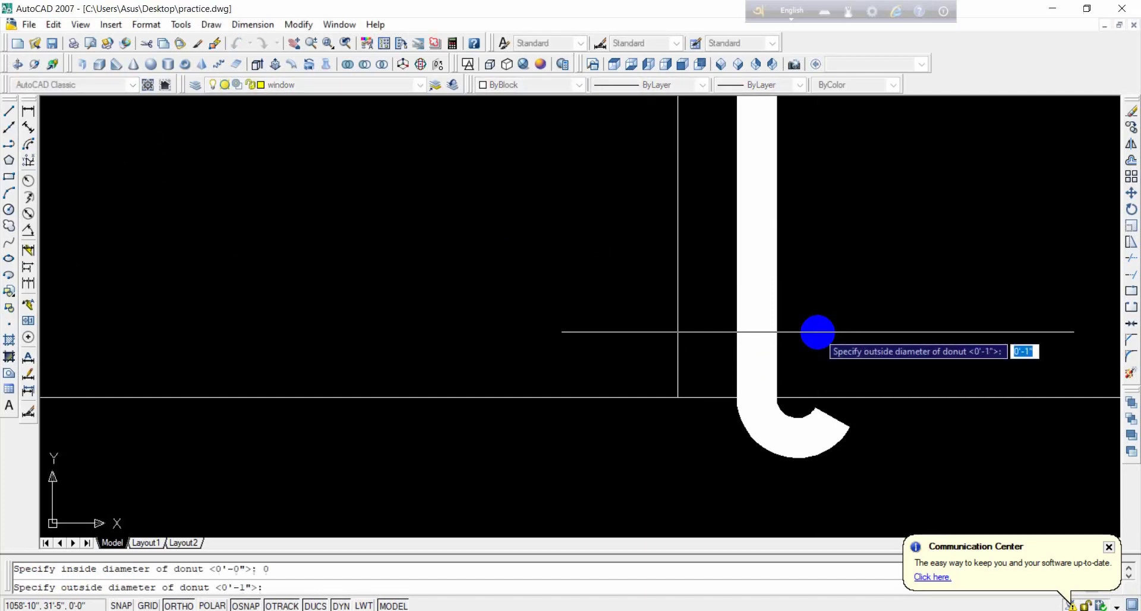
{"action": "type", "text": "2"}
{"action": "key", "text": "Return"}
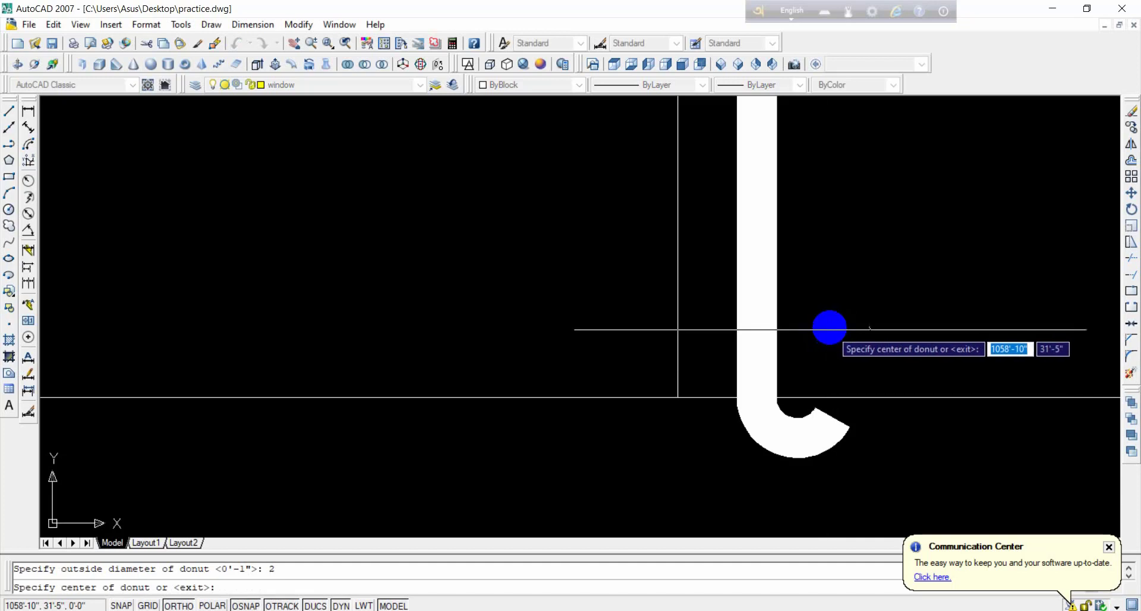
{"action": "left_click", "coordinate": [829, 315]}
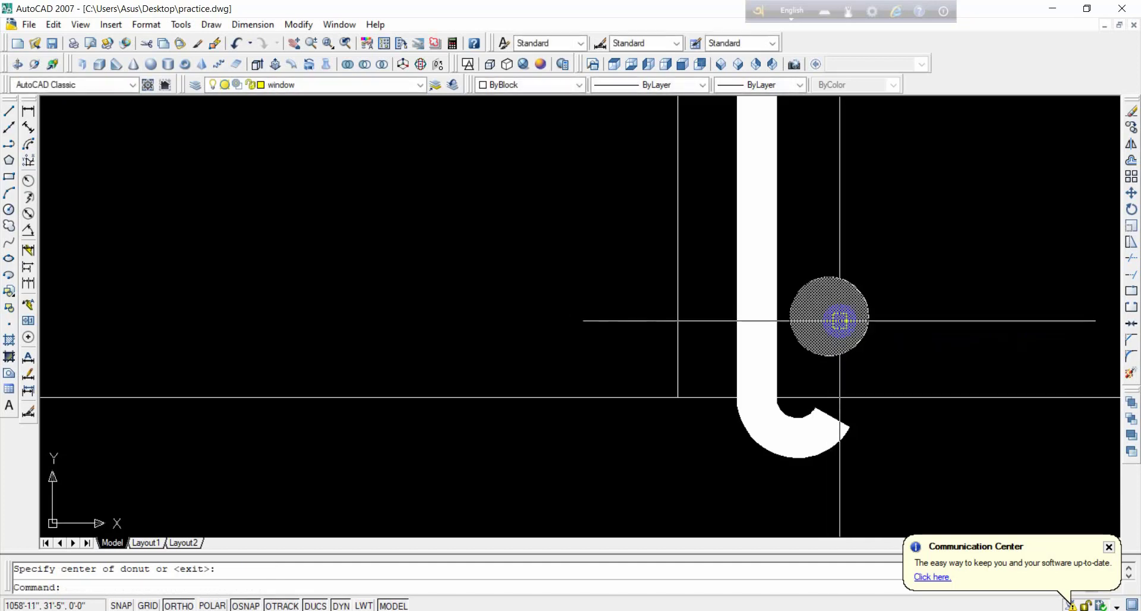
{"action": "scroll", "coordinate": [832, 317], "scroll_direction": "down", "scroll_amount": 5}
{"action": "right_click", "coordinate": [835, 320]}
Step: Array the donut upward along the bar as a rectangular array of 15 rows and 1 column with a 6-inch row offset
{"action": "scroll", "coordinate": [834, 319], "scroll_direction": "up", "scroll_amount": 5}
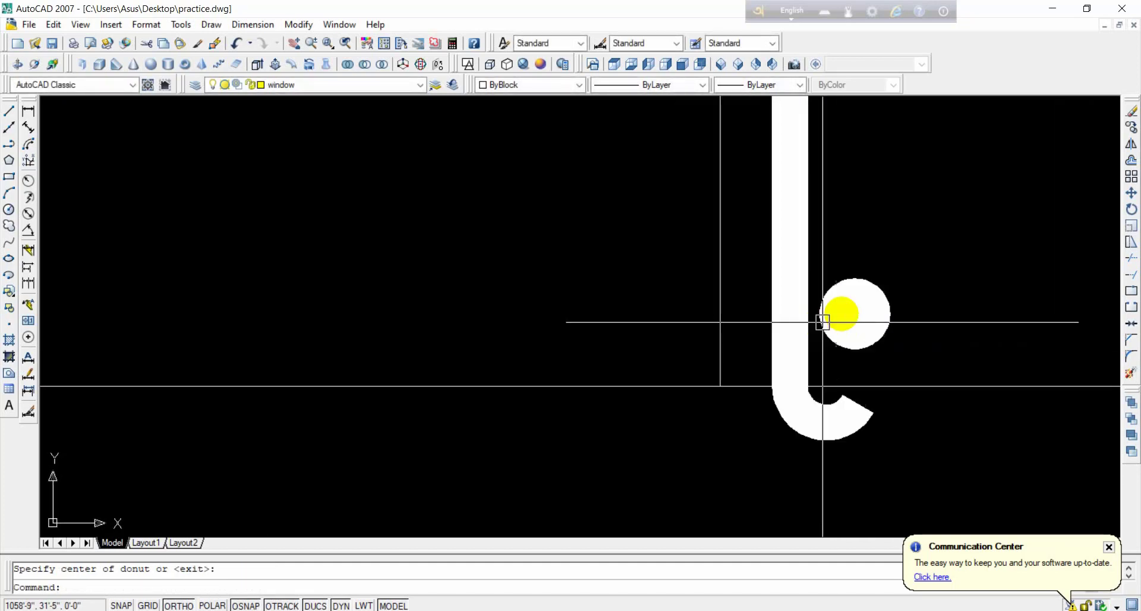
{"action": "left_click", "coordinate": [853, 315]}
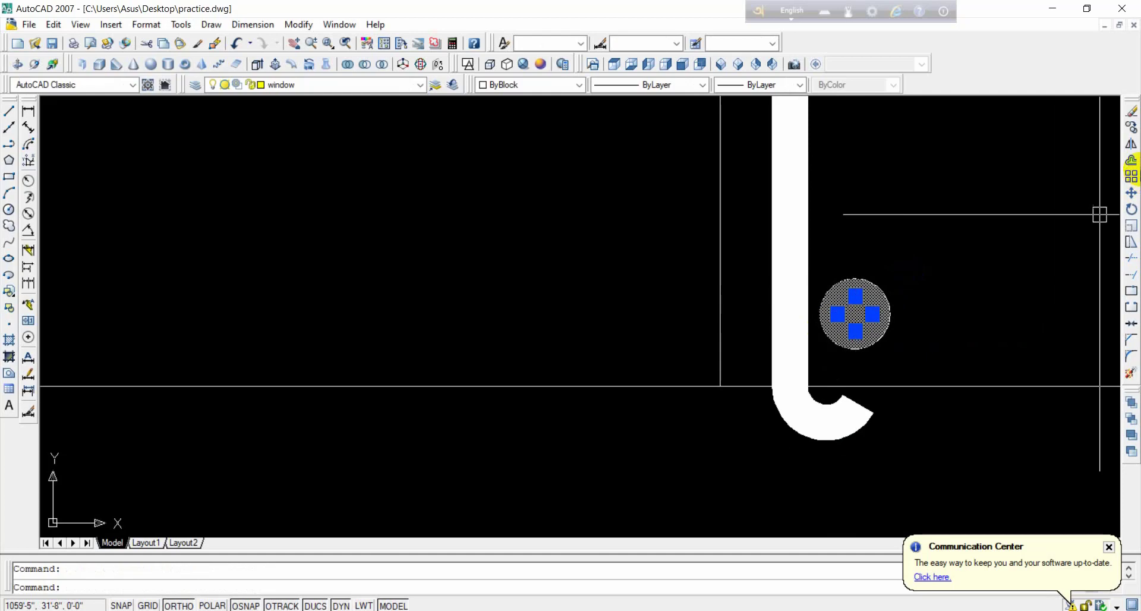
{"action": "left_click", "coordinate": [1130, 176]}
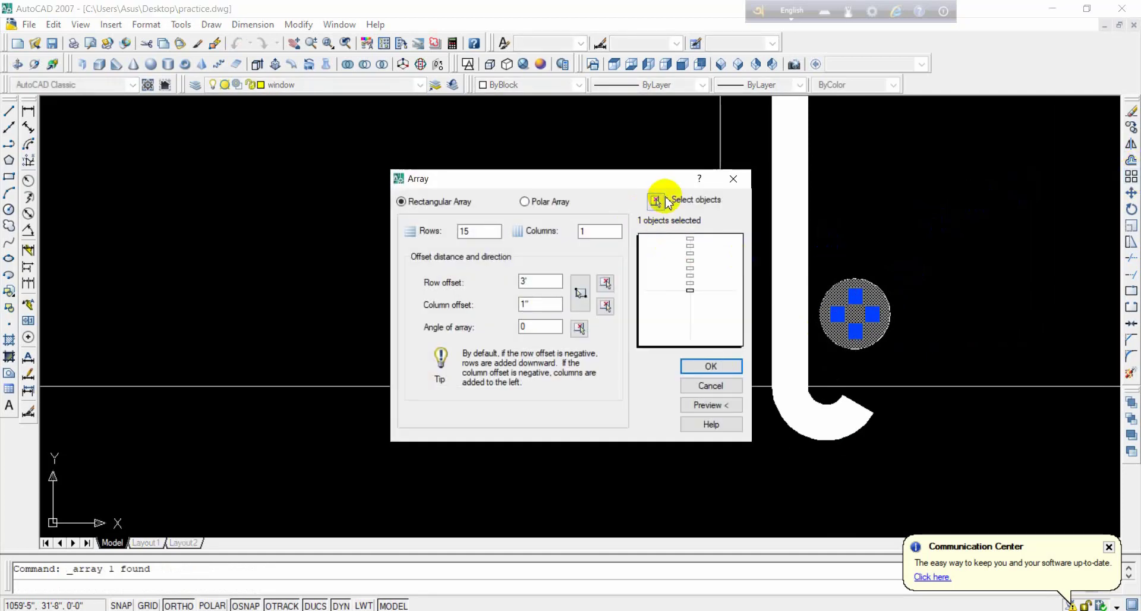
{"action": "left_click", "coordinate": [656, 200]}
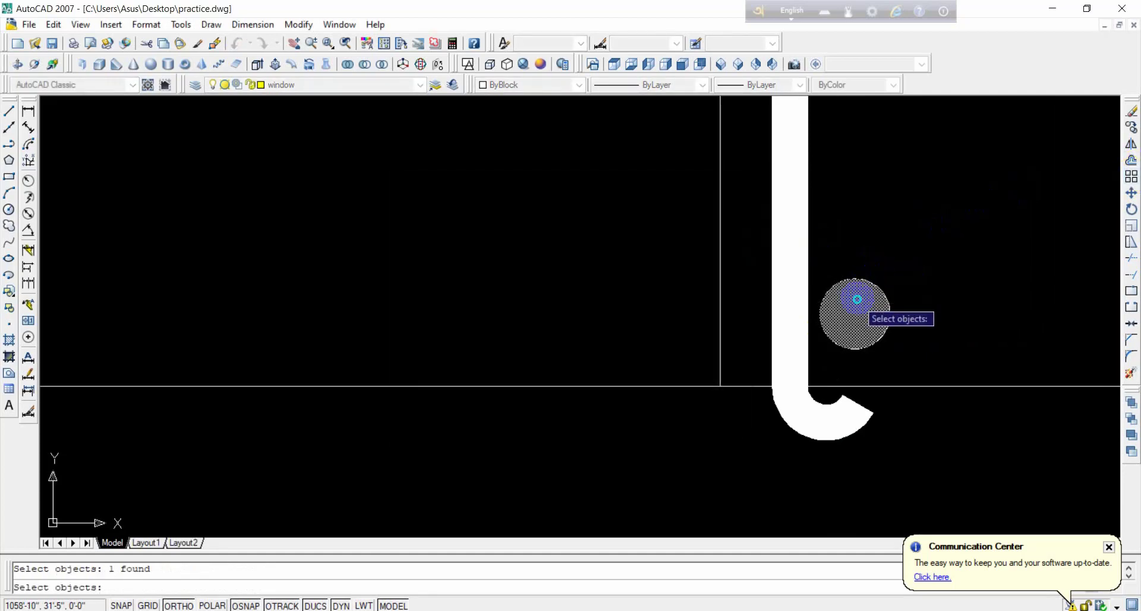
{"action": "right_click", "coordinate": [856, 299]}
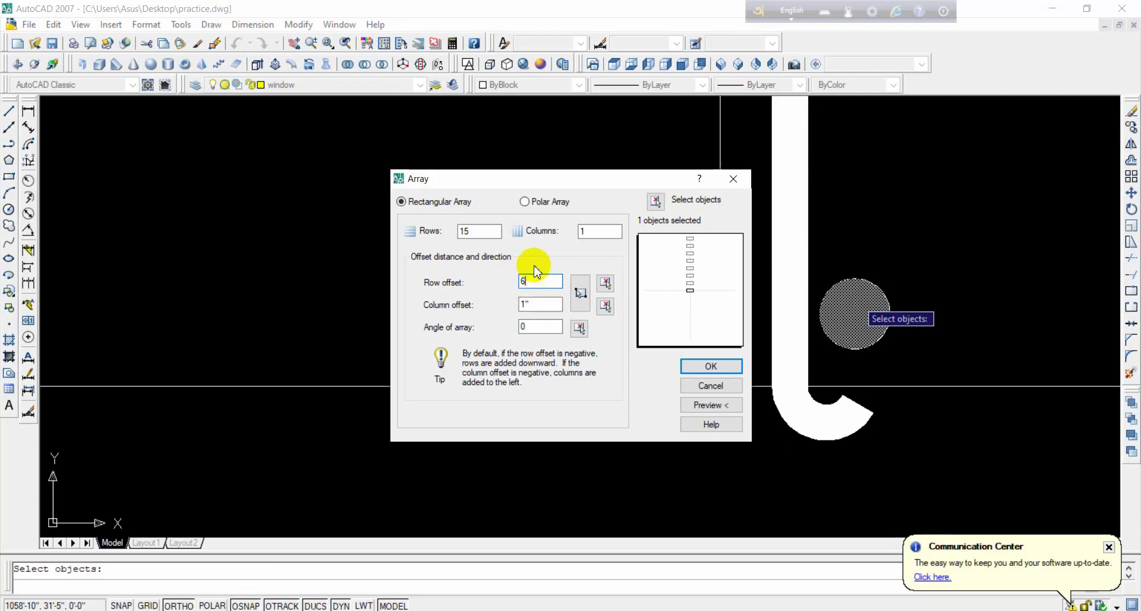
{"action": "left_click", "coordinate": [705, 406]}
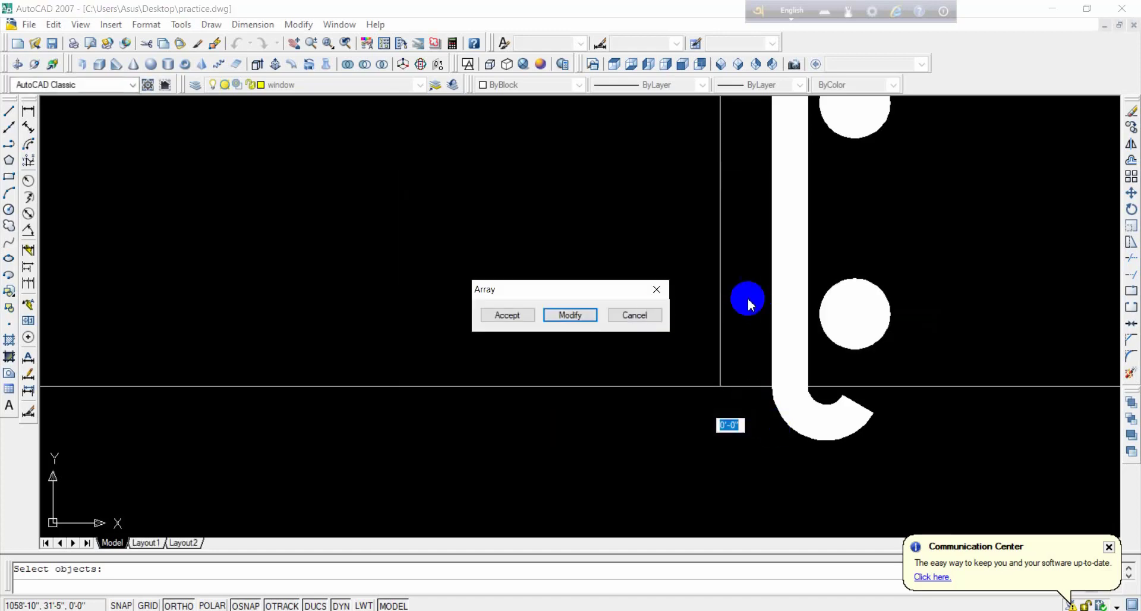
{"action": "left_click", "coordinate": [506, 315]}
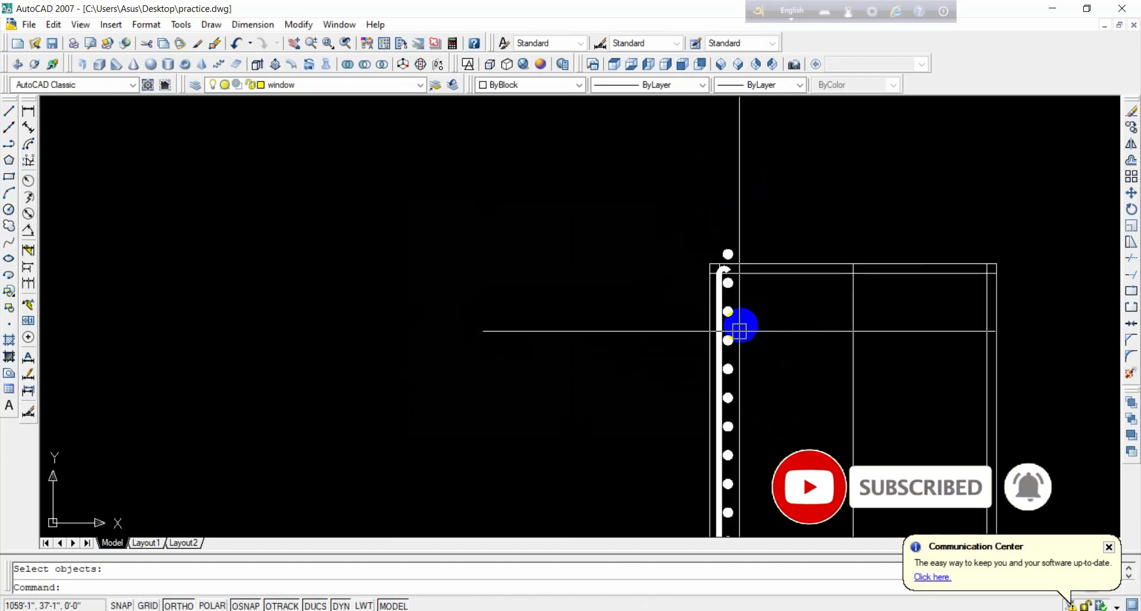
Step: Delete the topmost donut, which lies above the upright's upper edge
{"action": "scroll", "coordinate": [735, 286], "scroll_direction": "up", "scroll_amount": 3}
{"action": "scroll", "coordinate": [723, 244], "scroll_direction": "up", "scroll_amount": 5}
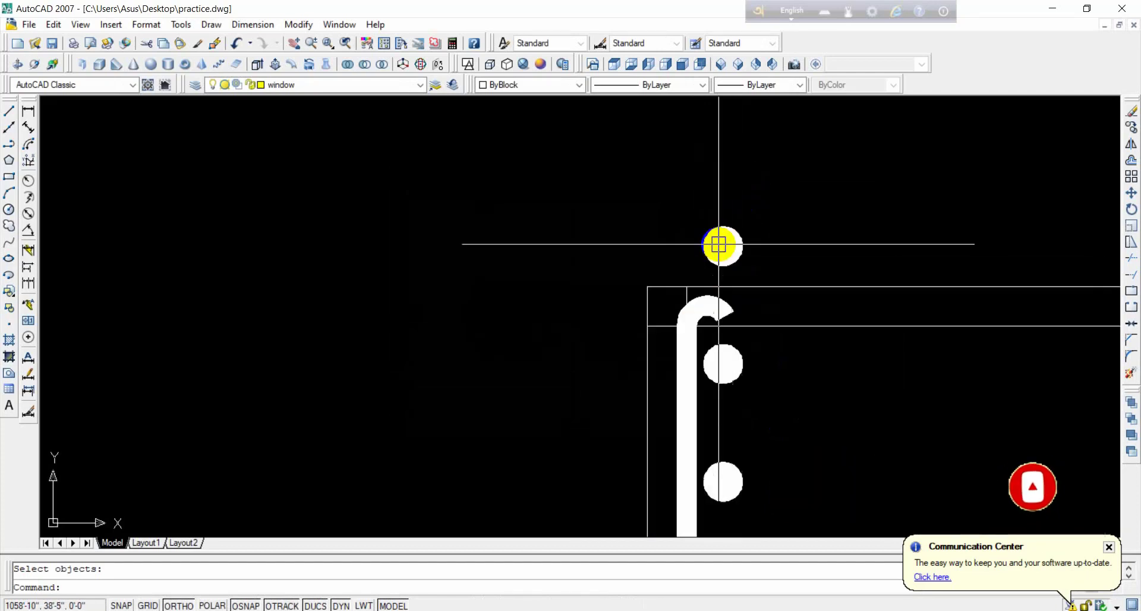
{"action": "left_click", "coordinate": [715, 246]}
{"action": "key", "text": "Delete"}
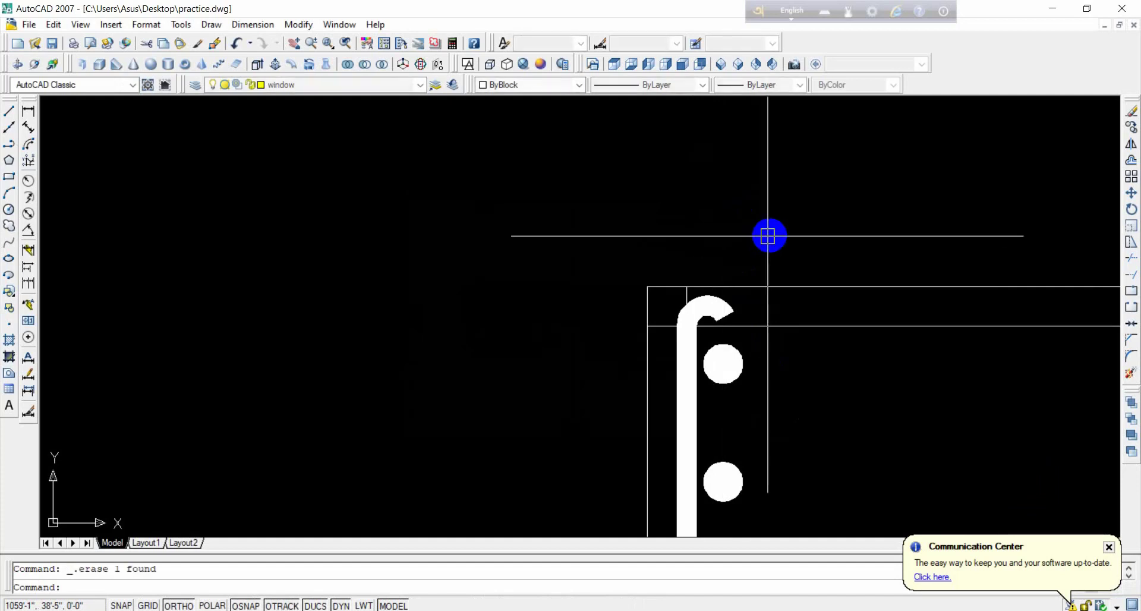
Step: Save the drawing with the hooked bar and its column of donuts
{"action": "key", "text": "ctrl+s"}
{"action": "scroll", "coordinate": [772, 235], "scroll_direction": "down", "scroll_amount": 8}
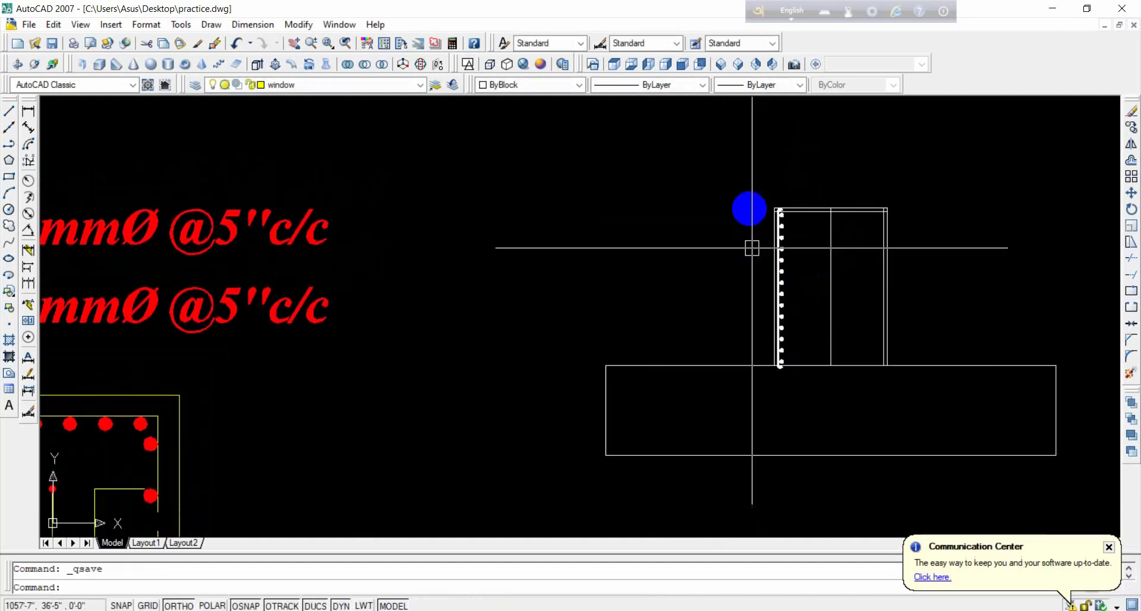
{"action": "scroll", "coordinate": [802, 280], "scroll_direction": "up", "scroll_amount": 3}
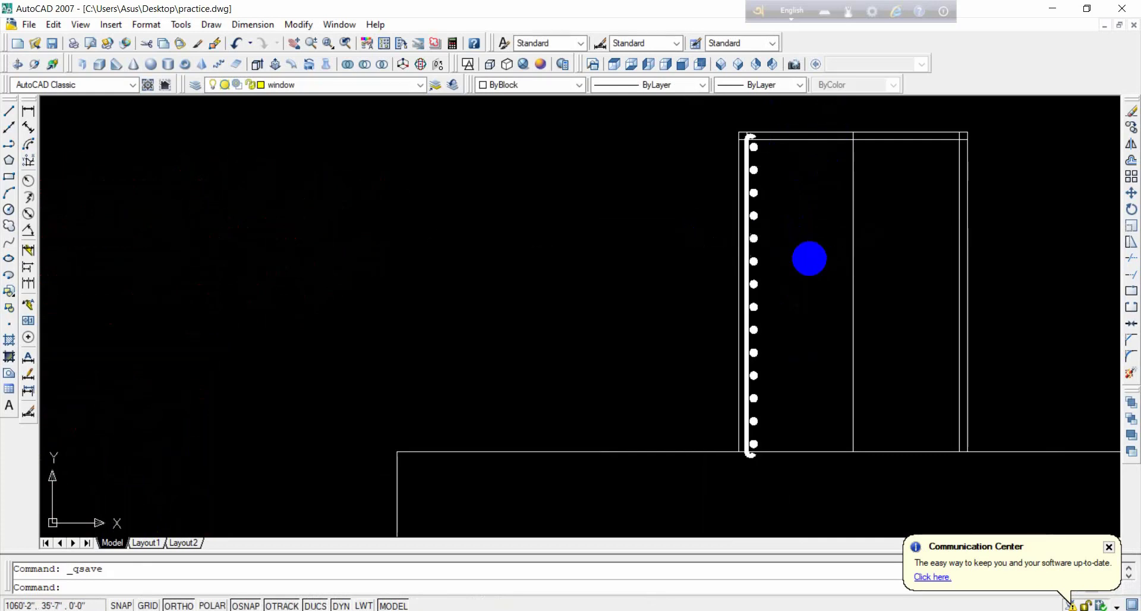
{"action": "scroll", "coordinate": [772, 282], "scroll_direction": "up", "scroll_amount": 3}
{"action": "scroll", "coordinate": [796, 211], "scroll_direction": "down", "scroll_amount": 2}
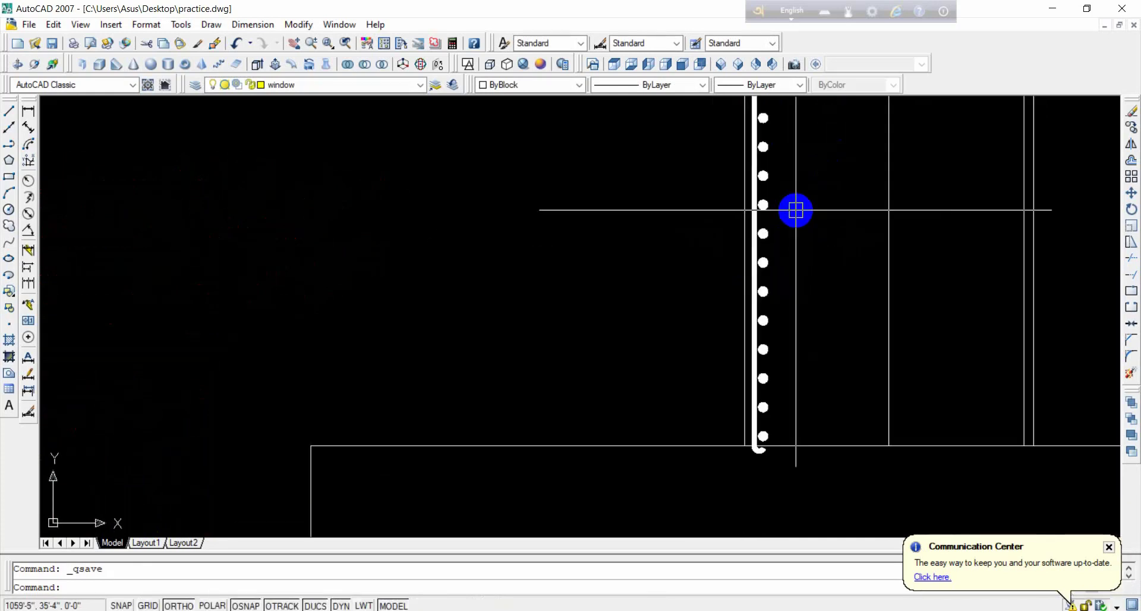
Step: Start Align and select the hooked bar, all its donuts and the upright's two adjacent vertical edge lines
{"action": "type", "text": "a"}
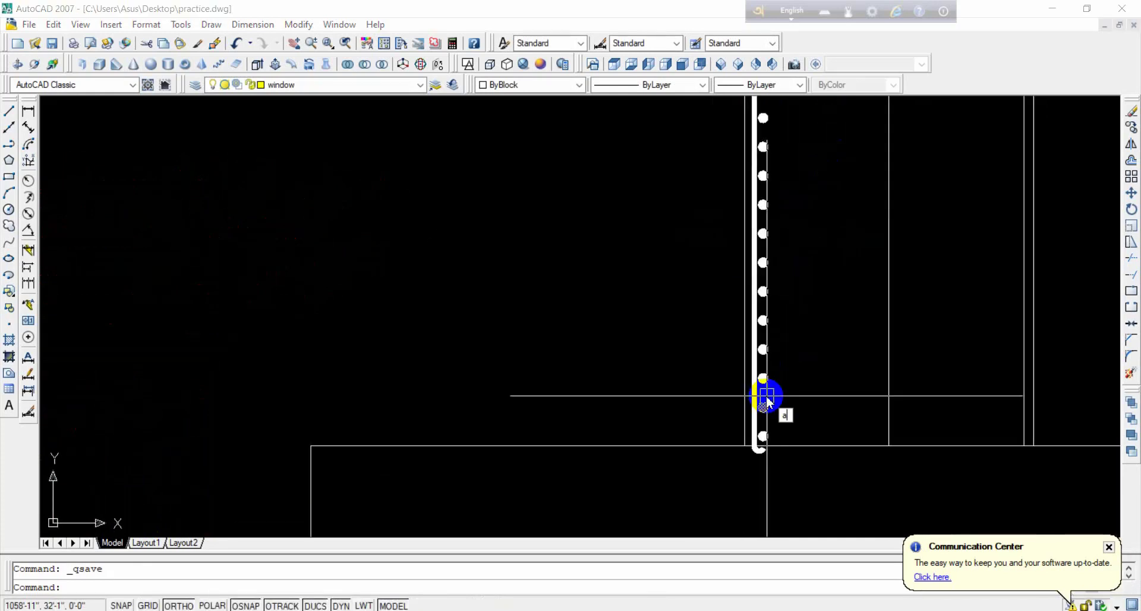
{"action": "type", "text": "l"}
{"action": "key", "text": "Return"}
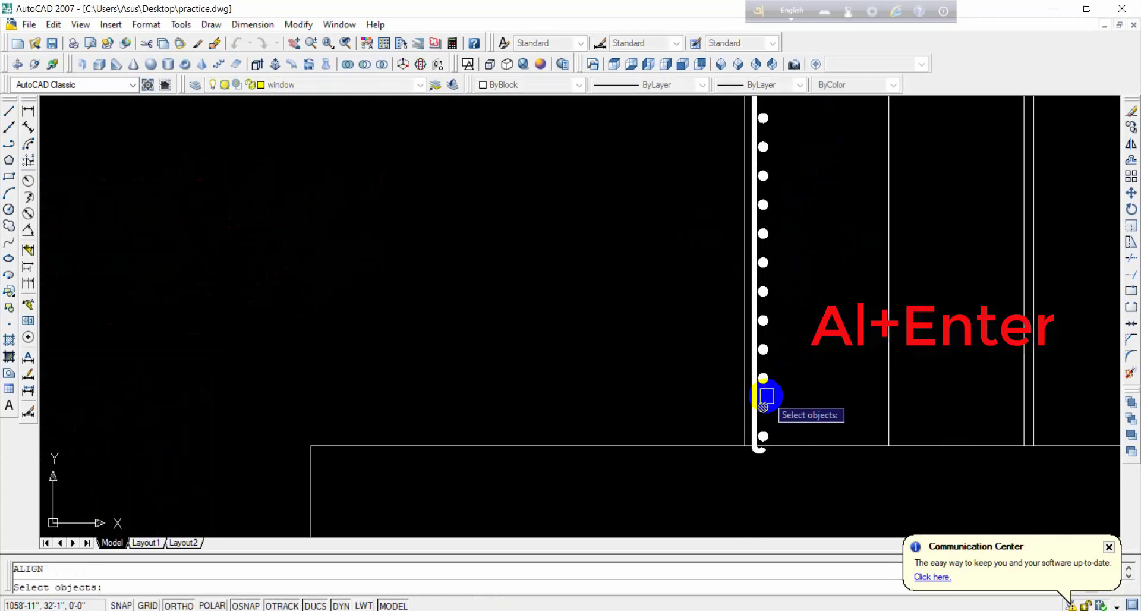
{"action": "scroll", "coordinate": [766, 391], "scroll_direction": "up", "scroll_amount": 6}
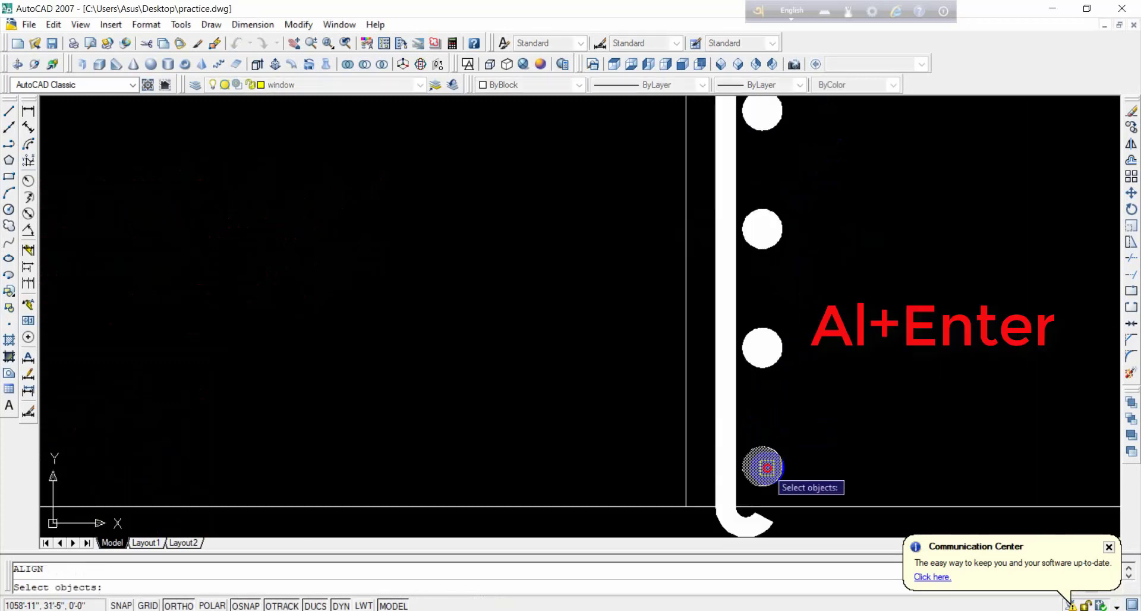
{"action": "left_click", "coordinate": [766, 467]}
{"action": "left_click", "coordinate": [740, 522]}
{"action": "left_click", "coordinate": [760, 348]}
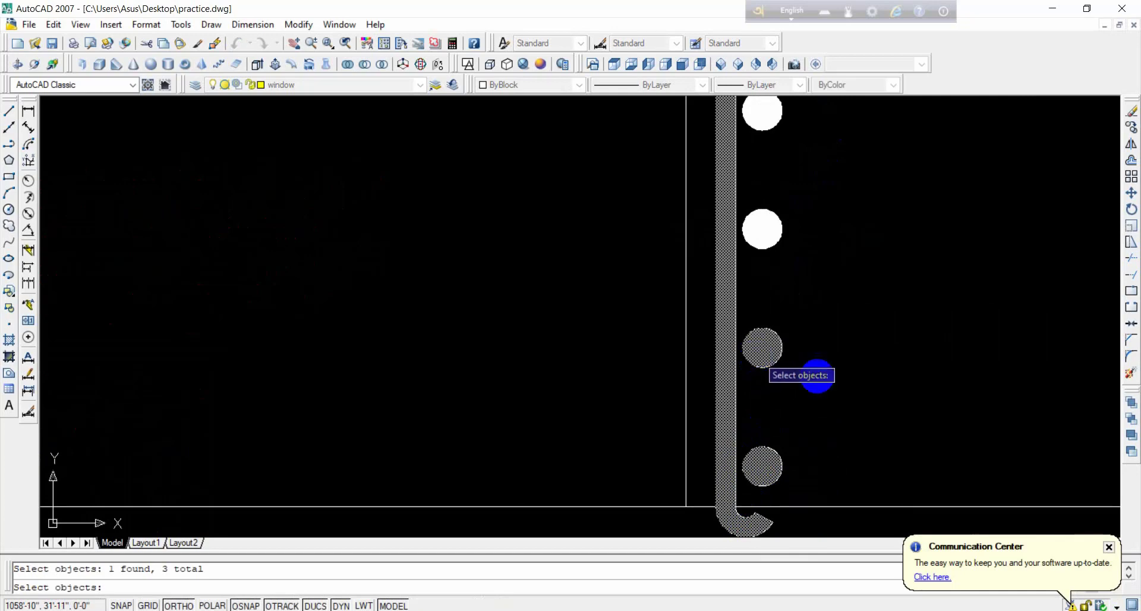
{"action": "left_click", "coordinate": [818, 378]}
{"action": "scroll", "coordinate": [710, 285], "scroll_direction": "down", "scroll_amount": 6}
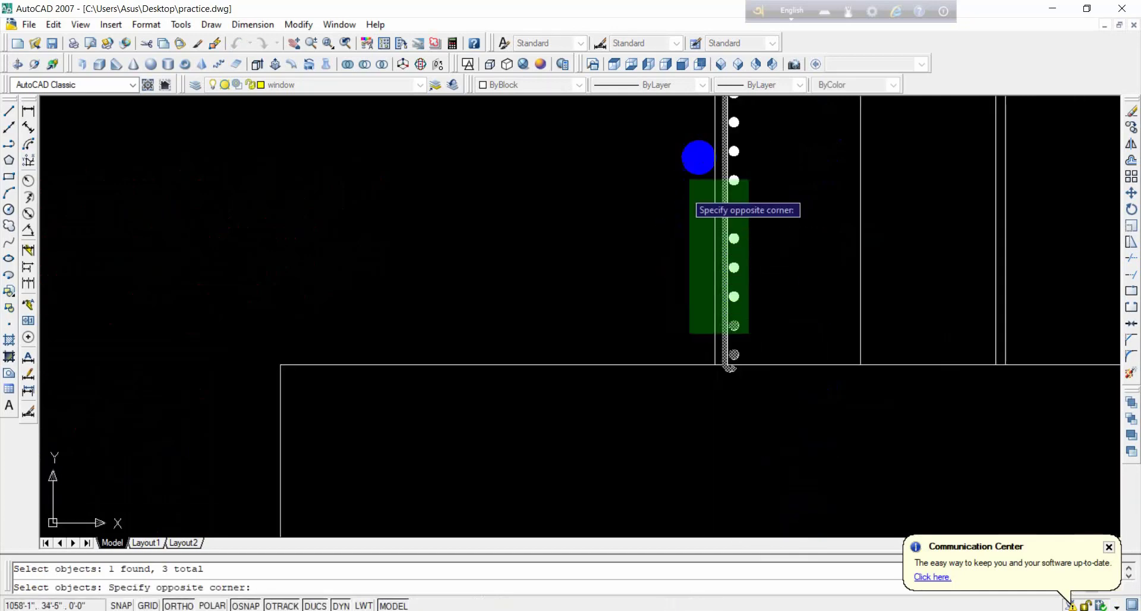
{"action": "left_click", "coordinate": [698, 156]}
{"action": "middle_click_drag", "start_coordinate": [701, 150], "coordinate": [690, 404]}
{"action": "left_click", "coordinate": [776, 417]}
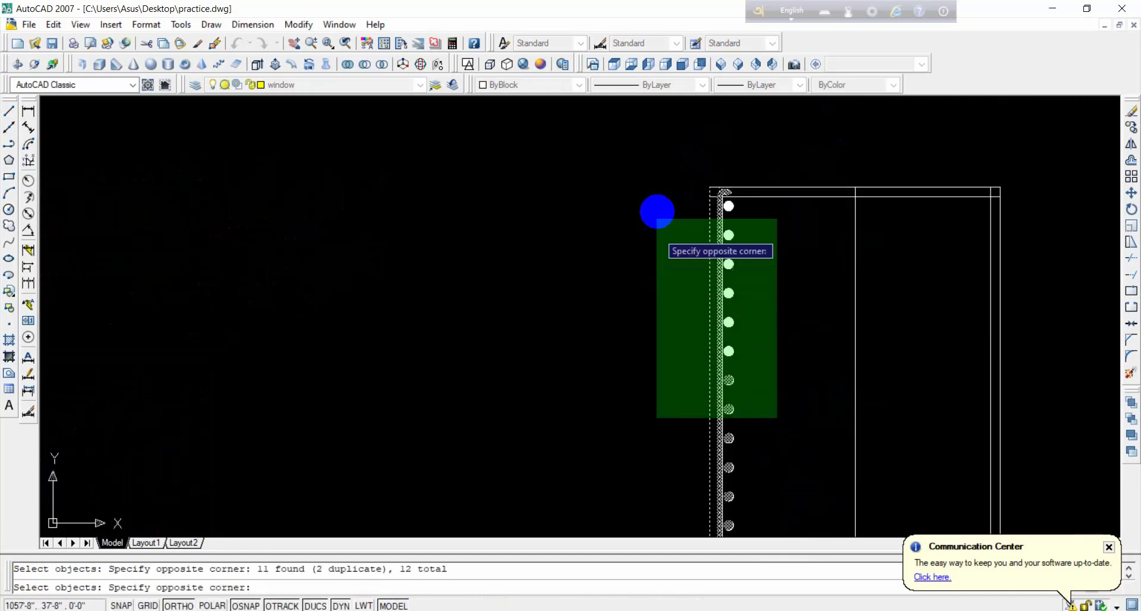
{"action": "left_click", "coordinate": [657, 204]}
{"action": "scroll", "coordinate": [725, 189], "scroll_direction": "up", "scroll_amount": 3}
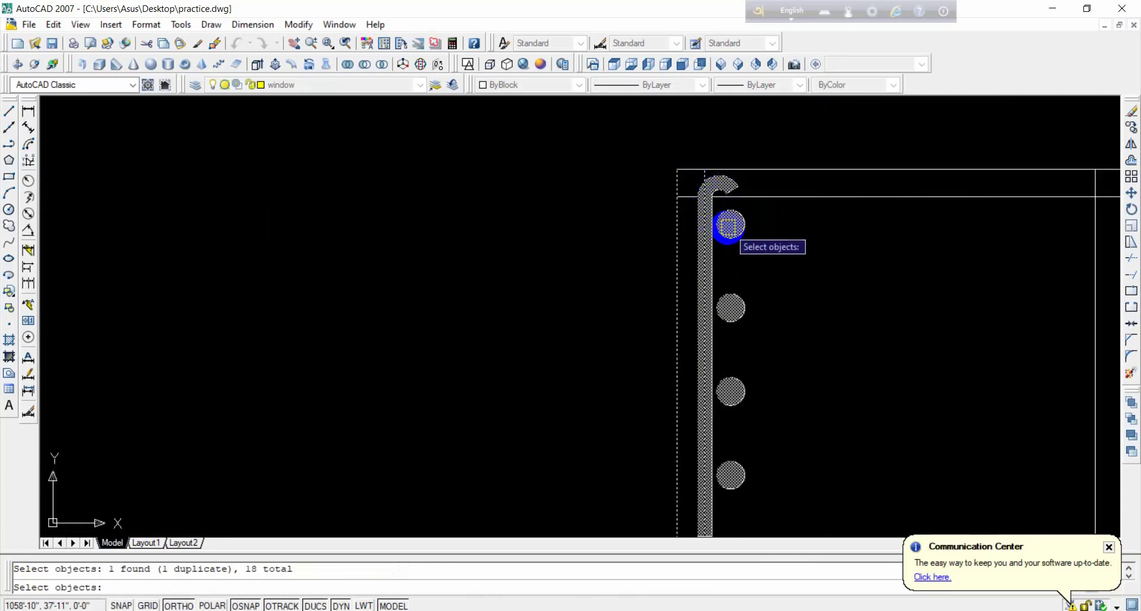
{"action": "key", "text": "Return"}
Step: Align the selection from the upright's upper outer corner to its top edge's midpoint, keeping the lower outer corner fixed and scaling to the alignment points
{"action": "scroll", "coordinate": [753, 189], "scroll_direction": "down", "scroll_amount": 3}
{"action": "scroll", "coordinate": [715, 172], "scroll_direction": "up", "scroll_amount": 5}
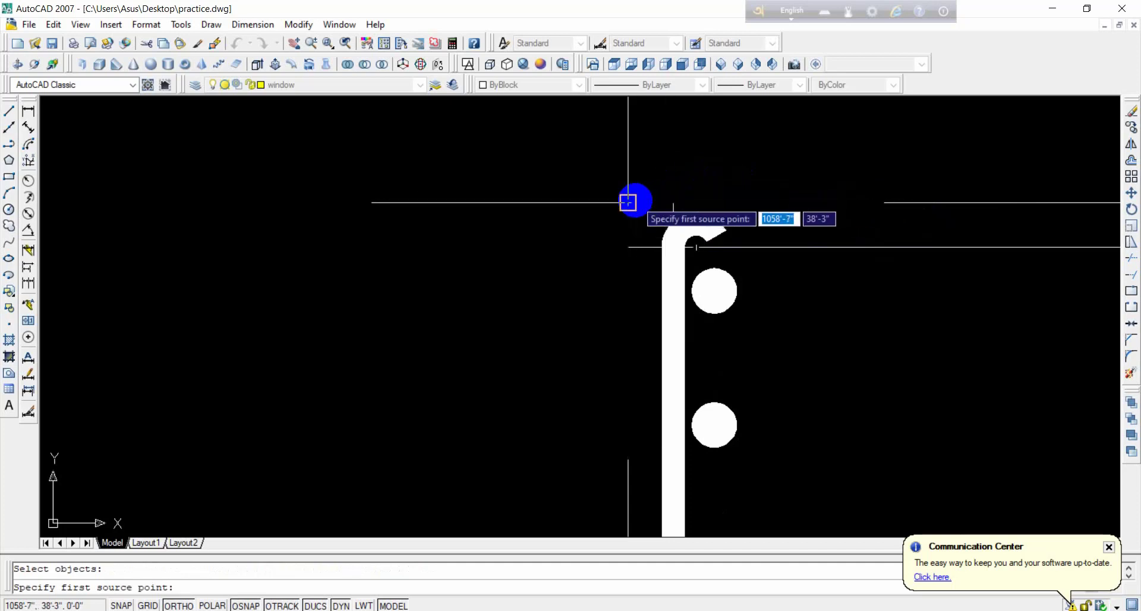
{"action": "left_click", "coordinate": [627, 202]}
{"action": "scroll", "coordinate": [683, 182], "scroll_direction": "down", "scroll_amount": 3}
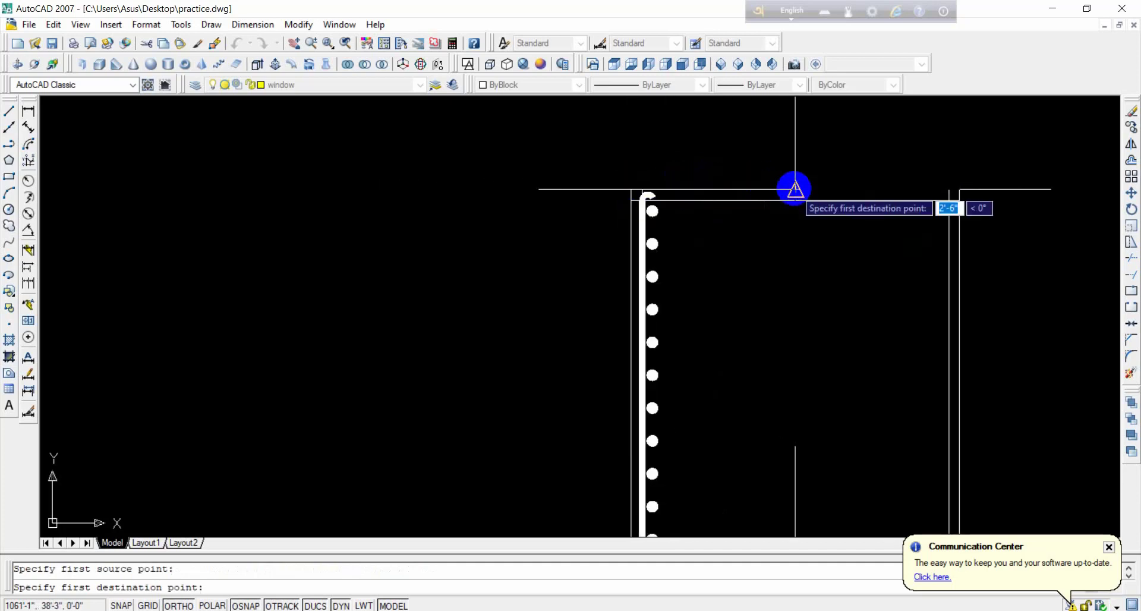
{"action": "scroll", "coordinate": [795, 189], "scroll_direction": "up", "scroll_amount": 3}
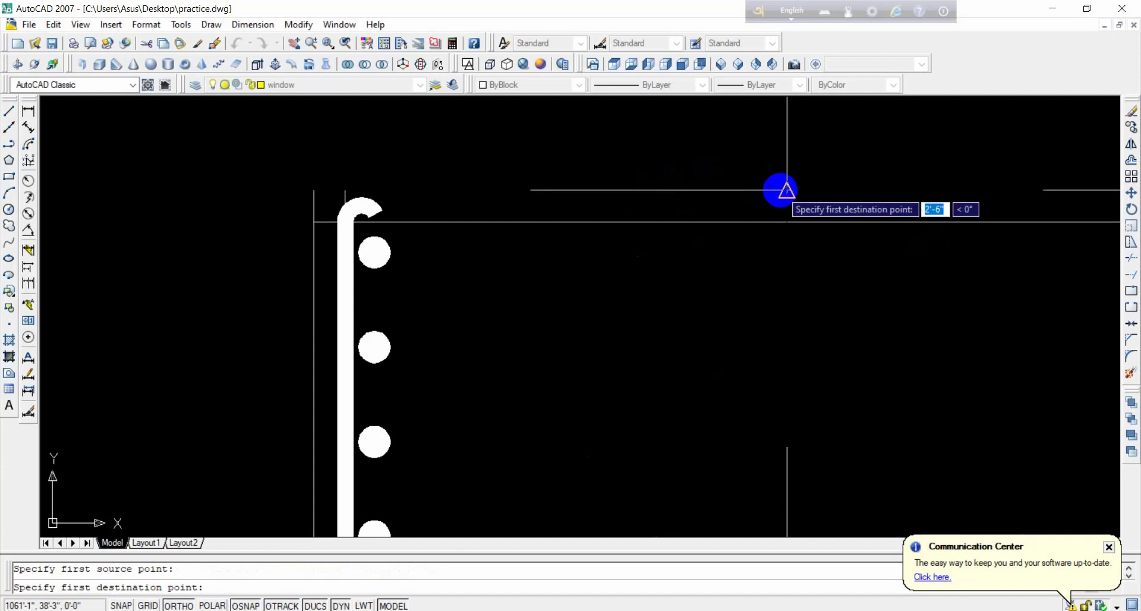
{"action": "left_click", "coordinate": [786, 190]}
{"action": "scroll", "coordinate": [805, 128], "scroll_direction": "down", "scroll_amount": 3}
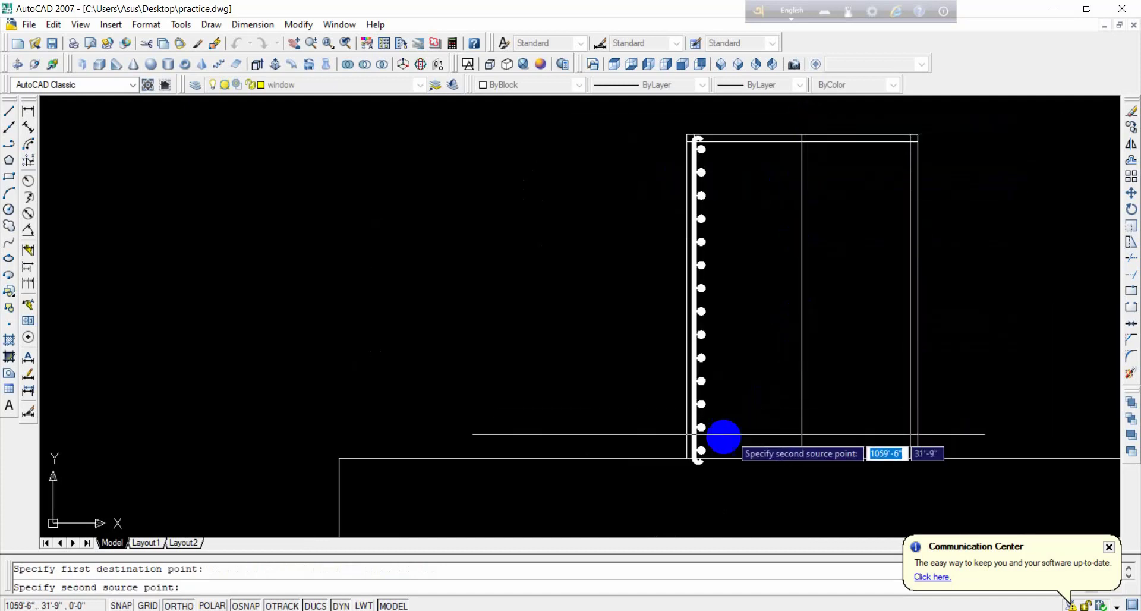
{"action": "scroll", "coordinate": [723, 437], "scroll_direction": "up", "scroll_amount": 3}
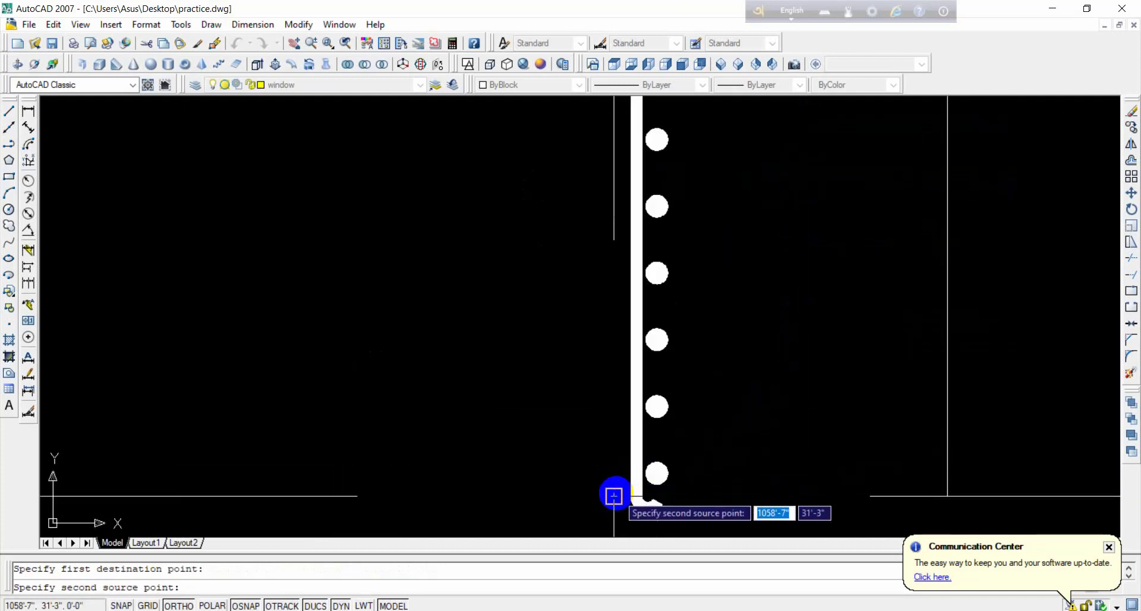
{"action": "left_click", "coordinate": [614, 494]}
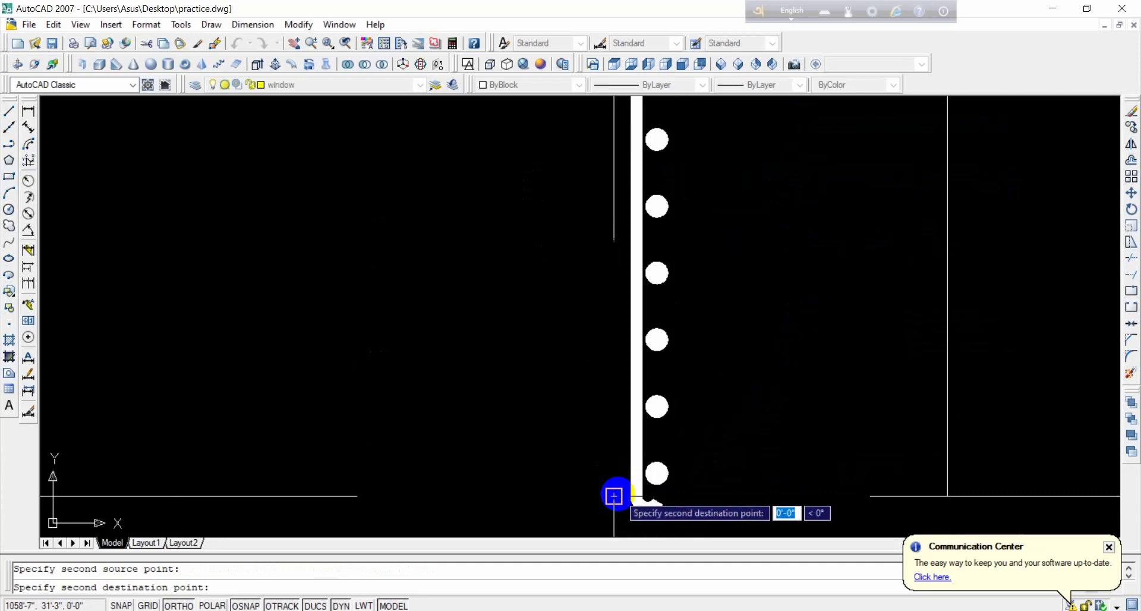
{"action": "key", "text": "Return"}
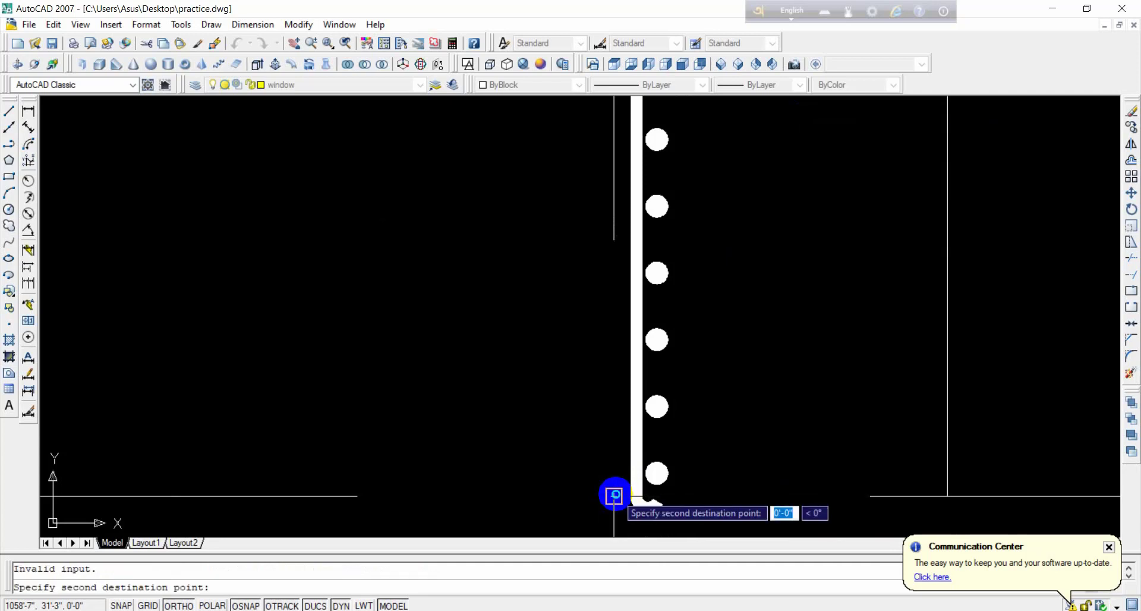
{"action": "left_click", "coordinate": [614, 495]}
{"action": "key", "text": "Return"}
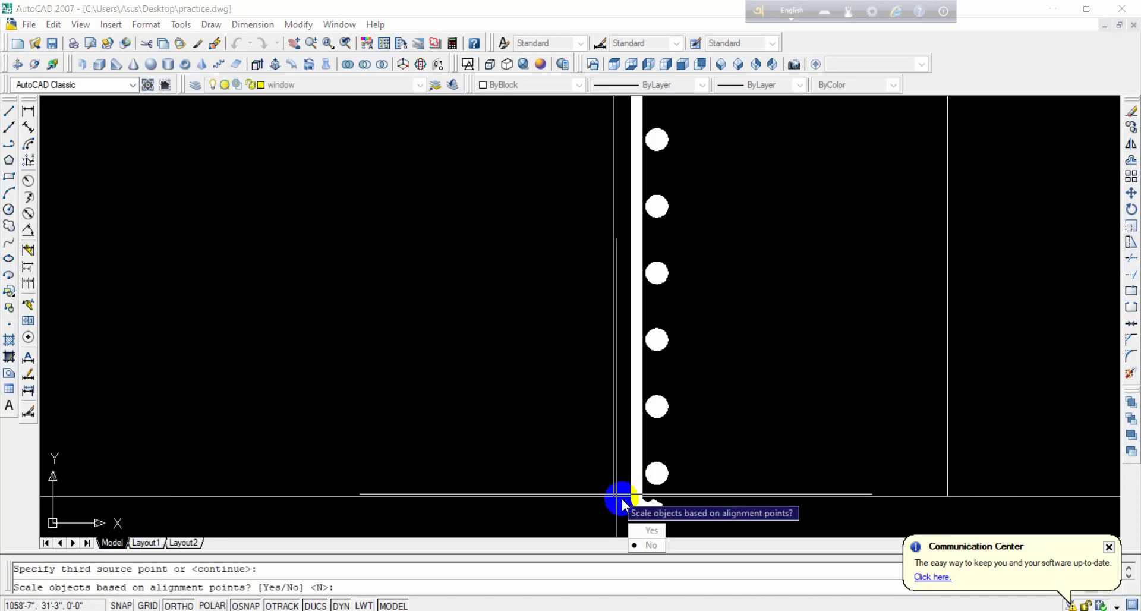
{"action": "left_click", "coordinate": [649, 531]}
Step: Delete the vertical centre line of the upright
{"action": "scroll", "coordinate": [696, 326], "scroll_direction": "down", "scroll_amount": 2}
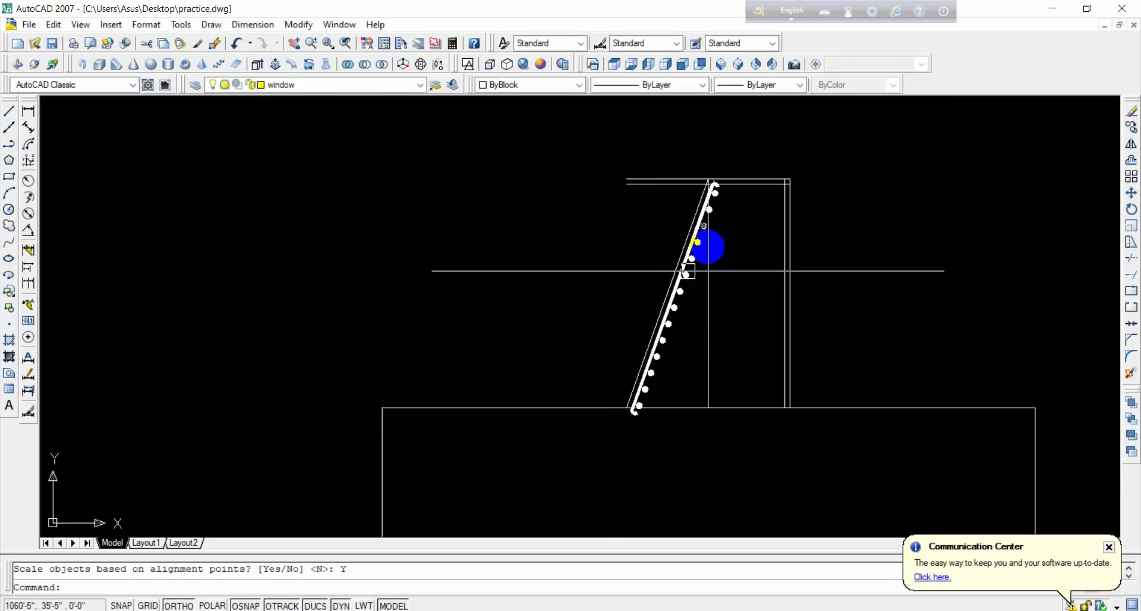
{"action": "scroll", "coordinate": [709, 248], "scroll_direction": "up", "scroll_amount": 3}
{"action": "scroll", "coordinate": [703, 164], "scroll_direction": "down", "scroll_amount": 2}
{"action": "scroll", "coordinate": [733, 170], "scroll_direction": "up", "scroll_amount": 3}
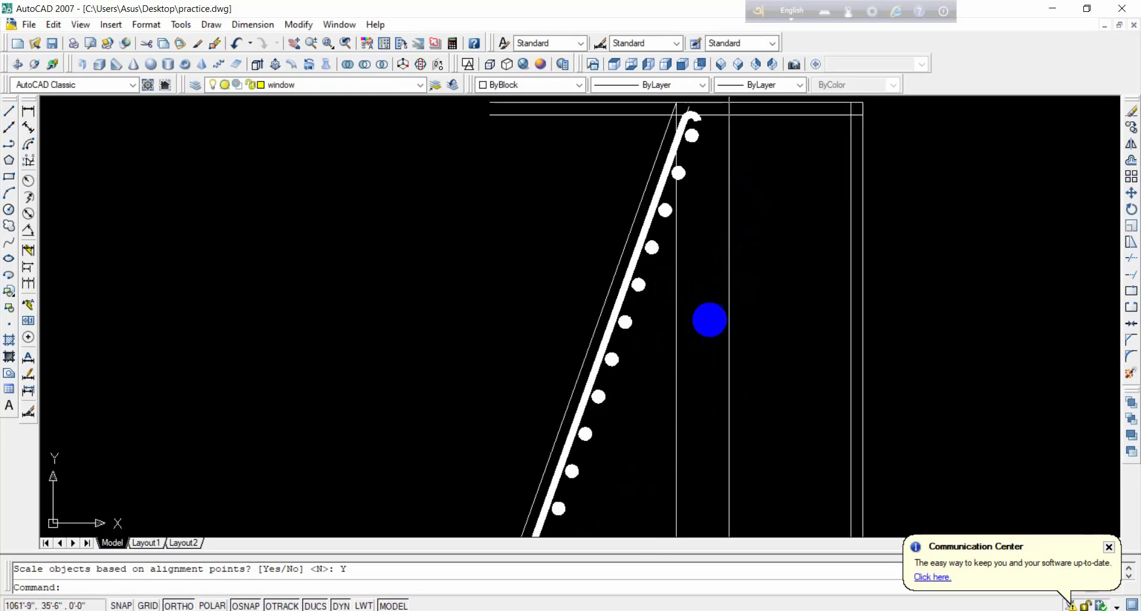
{"action": "left_click", "coordinate": [684, 327]}
{"action": "left_click", "coordinate": [676, 332]}
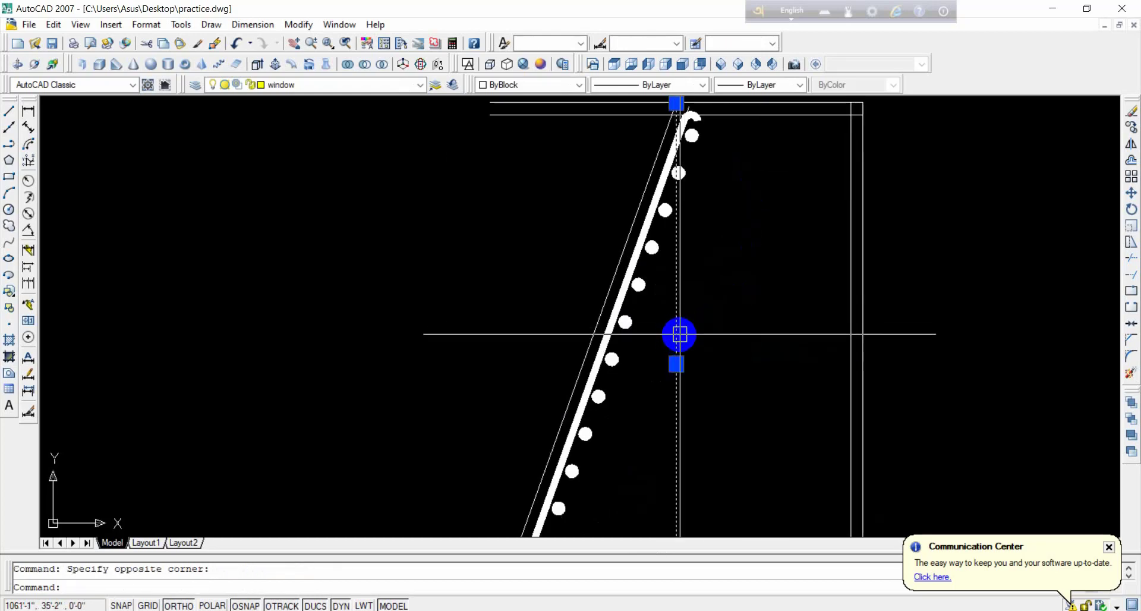
{"action": "key", "text": "Delete"}
Step: Trim the upper lines beyond the slanted edge, the stub above the bar's hook, and the inner horizontal line within the upright
{"action": "scroll", "coordinate": [568, 115], "scroll_direction": "up", "scroll_amount": 2}
{"action": "middle_click_drag", "start_coordinate": [569, 117], "coordinate": [593, 225]}
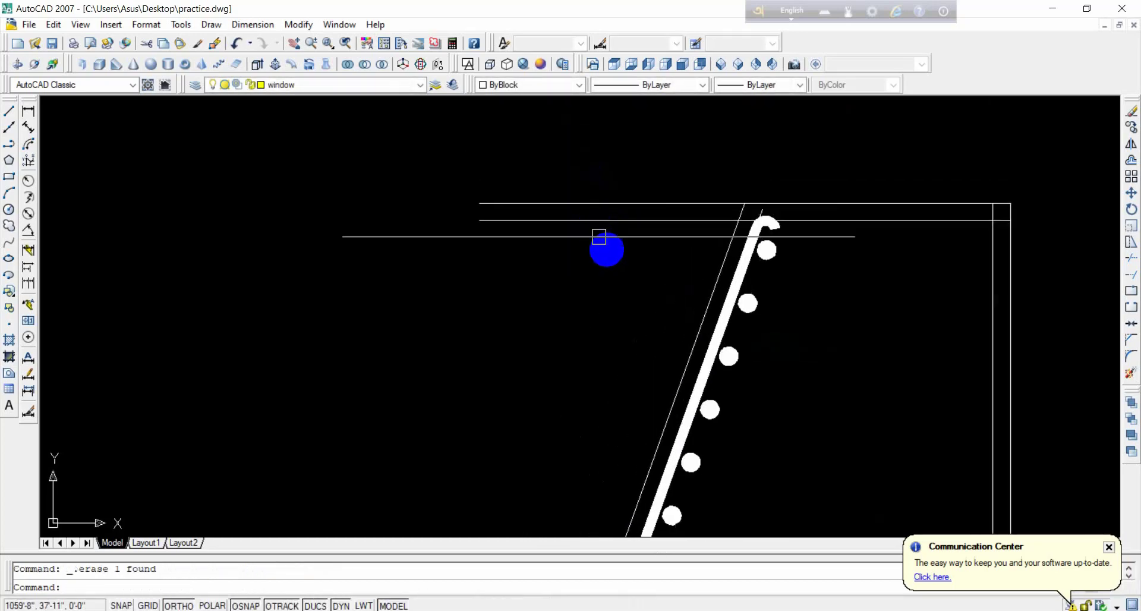
{"action": "type", "text": "tr"}
{"action": "key", "text": "Return"}
{"action": "key", "text": "Return"}
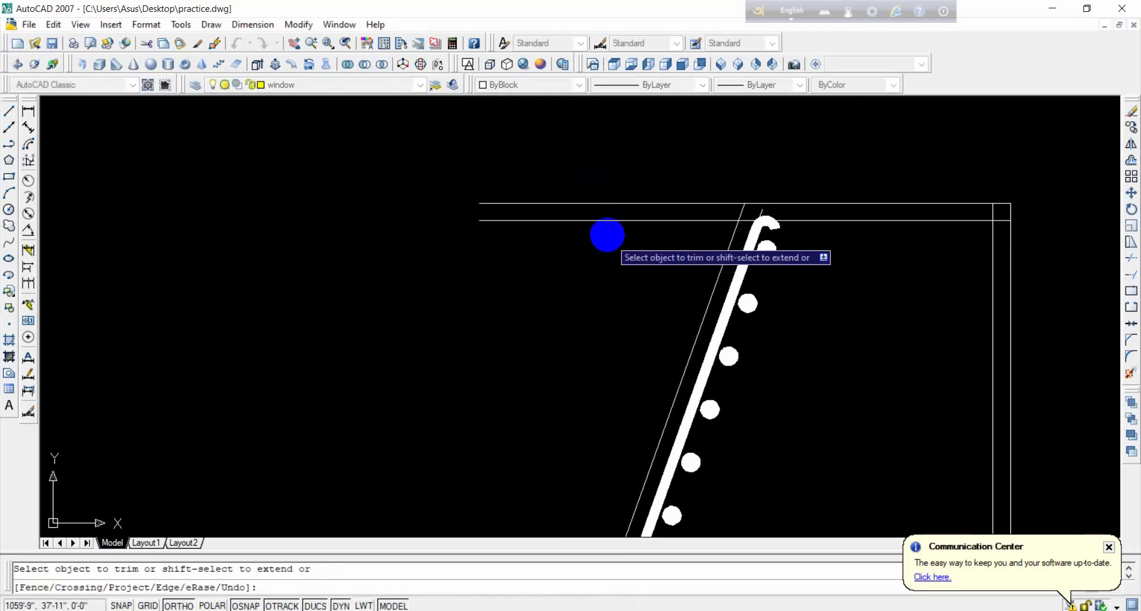
{"action": "left_click", "coordinate": [633, 205]}
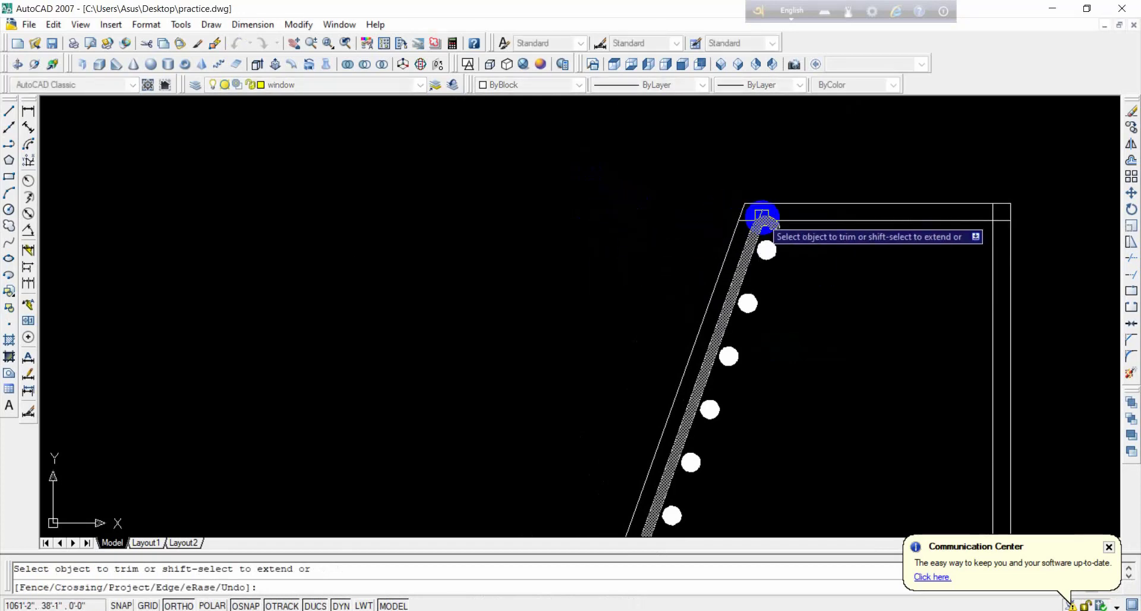
{"action": "scroll", "coordinate": [743, 212], "scroll_direction": "up", "scroll_amount": 5}
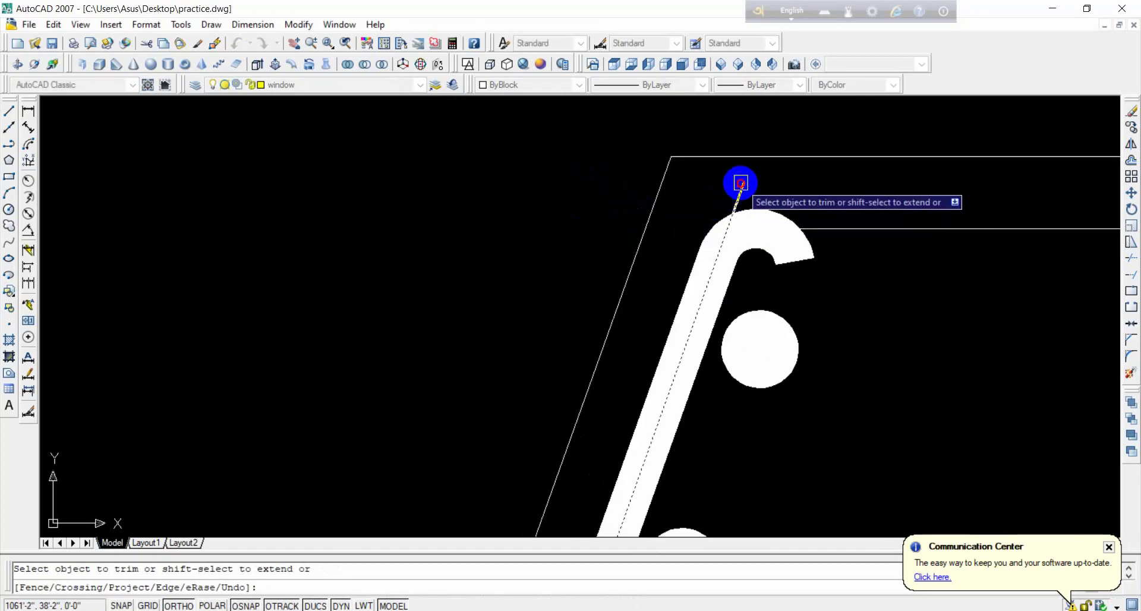
{"action": "scroll", "coordinate": [763, 177], "scroll_direction": "down", "scroll_amount": 5}
{"action": "left_click", "coordinate": [817, 189]}
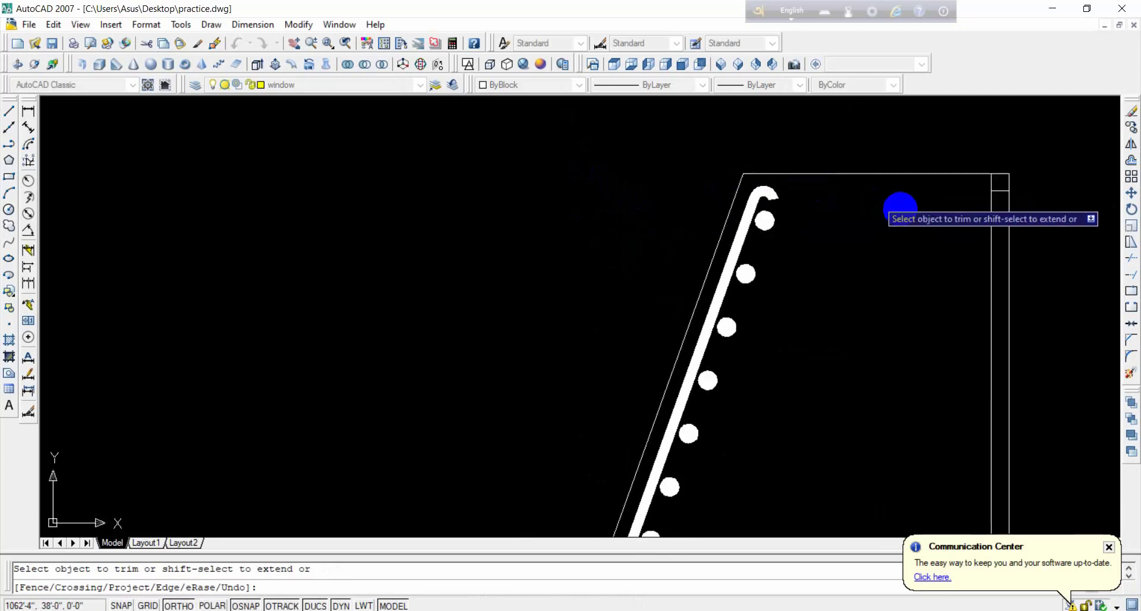
{"action": "key", "text": "Escape"}
Step: Delete the inner vertical line beside the upright's straight edge and the short leftover line at its upper corner
{"action": "left_click", "coordinate": [992, 225]}
{"action": "key", "text": "Delete"}
{"action": "scroll", "coordinate": [993, 220], "scroll_direction": "up", "scroll_amount": 3}
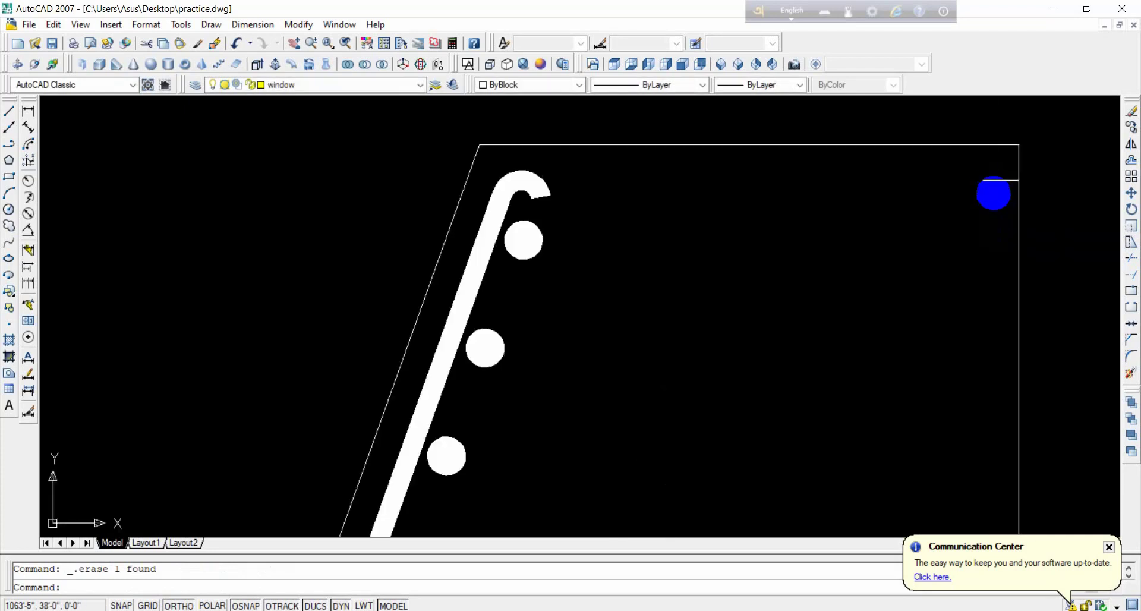
{"action": "scroll", "coordinate": [991, 181], "scroll_direction": "down", "scroll_amount": 4}
{"action": "middle_click_drag", "start_coordinate": [933, 173], "coordinate": [927, 149]}
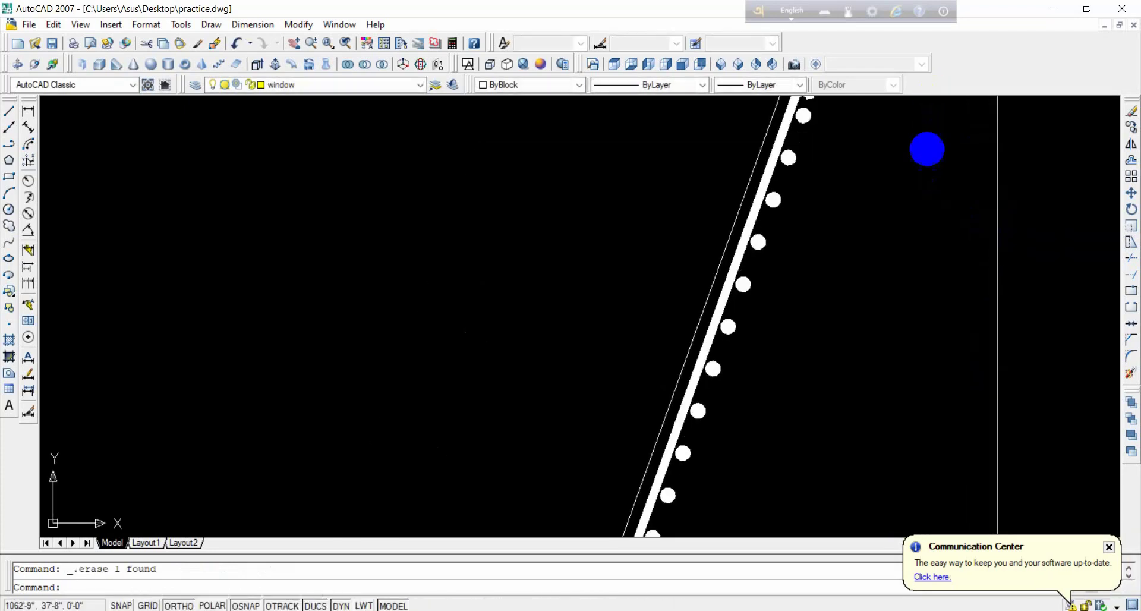
{"action": "scroll", "coordinate": [926, 150], "scroll_direction": "down", "scroll_amount": 4}
{"action": "middle_click_drag", "start_coordinate": [941, 387], "coordinate": [834, 309]}
{"action": "scroll", "coordinate": [757, 311], "scroll_direction": "up", "scroll_amount": 5}
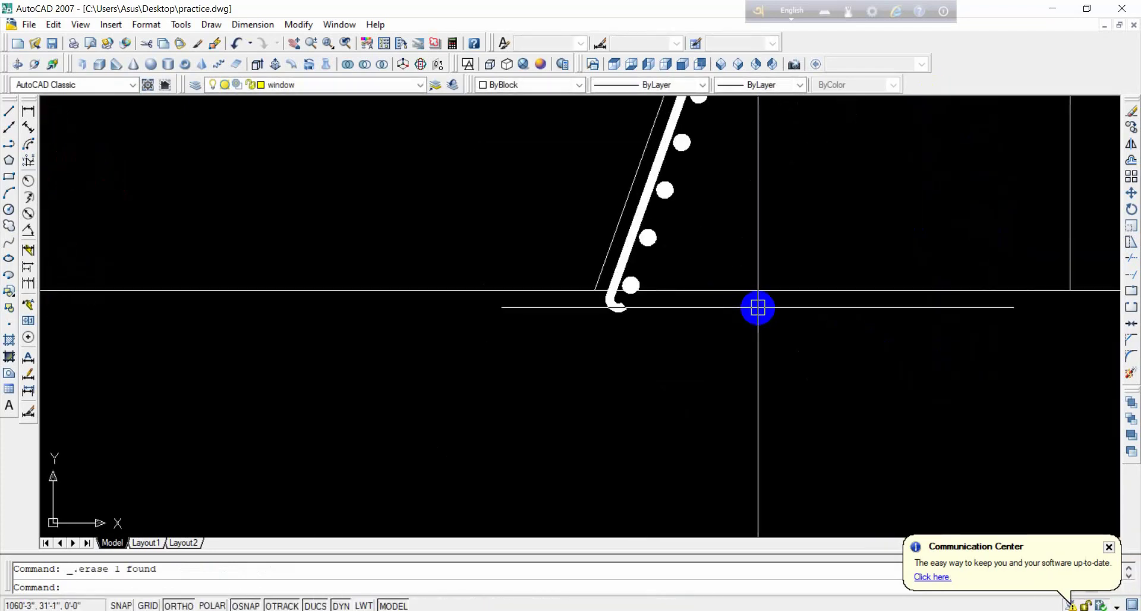
Step: Trim the base's upper edge between the upright's slanted and vertical sides
{"action": "type", "text": "tr"}
{"action": "key", "text": "Return"}
{"action": "key", "text": "Return"}
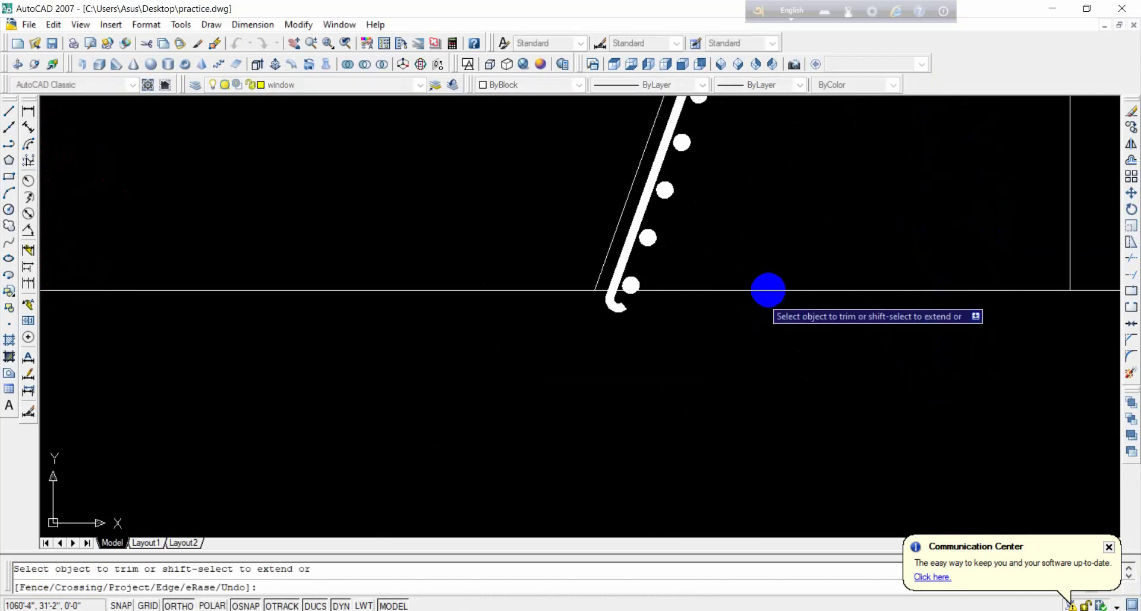
{"action": "left_click", "coordinate": [734, 290]}
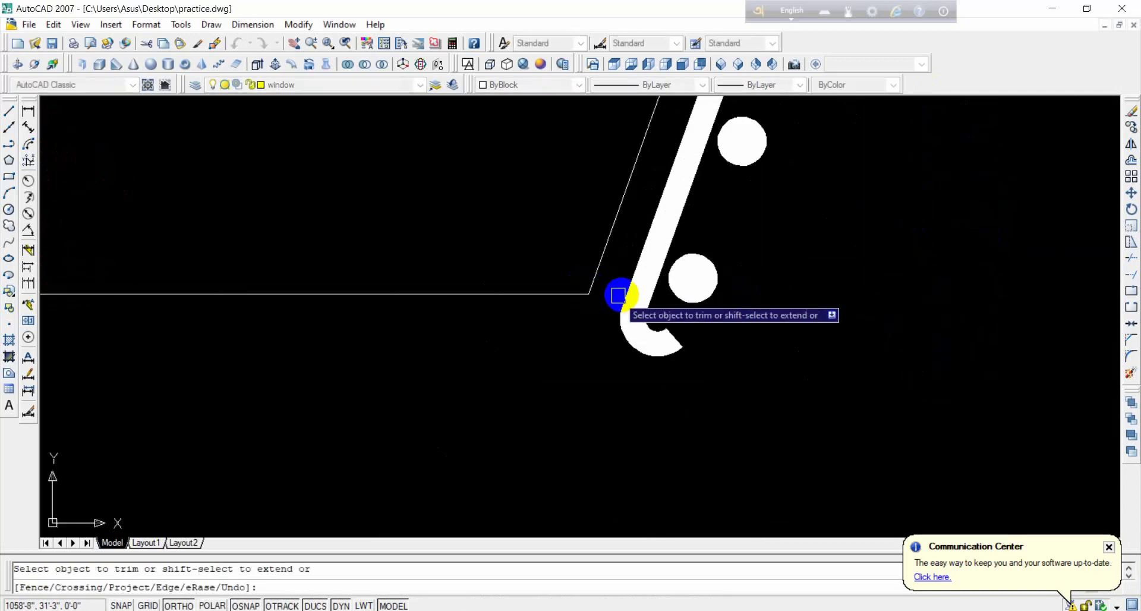
{"action": "scroll", "coordinate": [621, 292], "scroll_direction": "down", "scroll_amount": 8}
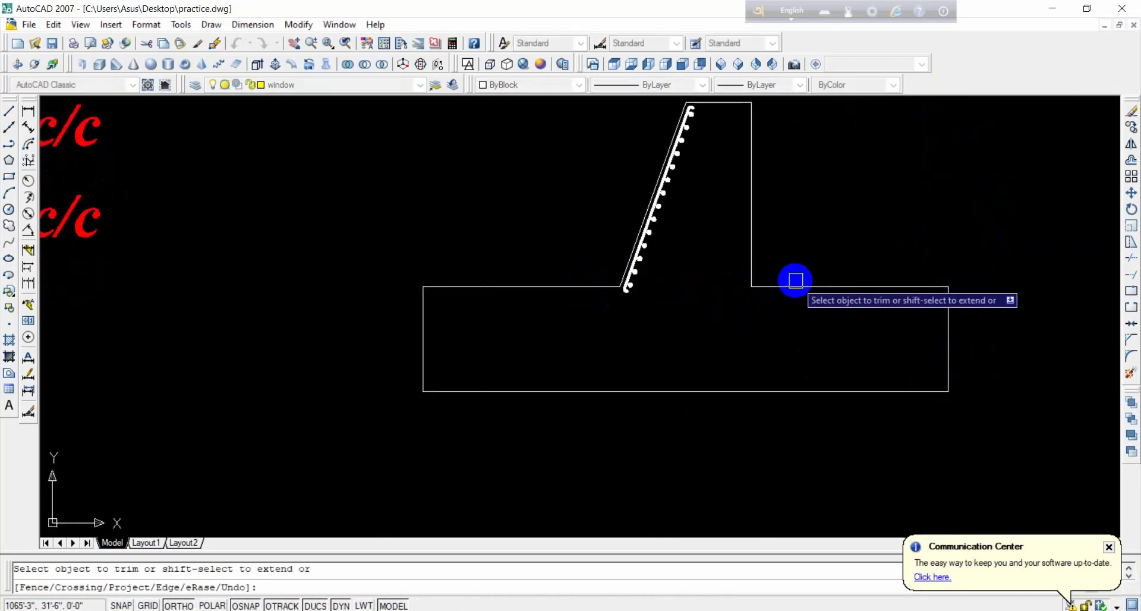
{"action": "key", "text": "Escape"}
{"action": "scroll", "coordinate": [721, 249], "scroll_direction": "down", "scroll_amount": 4}
{"action": "scroll", "coordinate": [714, 300], "scroll_direction": "up", "scroll_amount": 2}
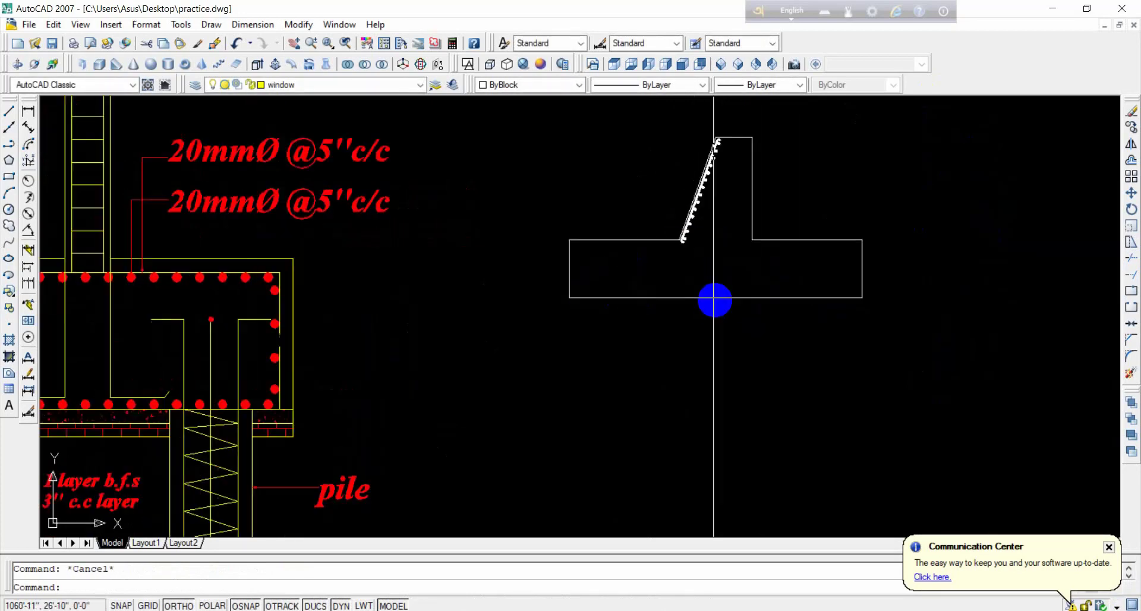
Step: Colour the hooked bar and all the donut bars along the upright's slanted edge red, and save the drawing
{"action": "scroll", "coordinate": [714, 300], "scroll_direction": "up", "scroll_amount": 3}
{"action": "middle_click_drag", "start_coordinate": [695, 356], "coordinate": [688, 422]}
{"action": "middle_click_drag", "start_coordinate": [658, 179], "coordinate": [669, 326]}
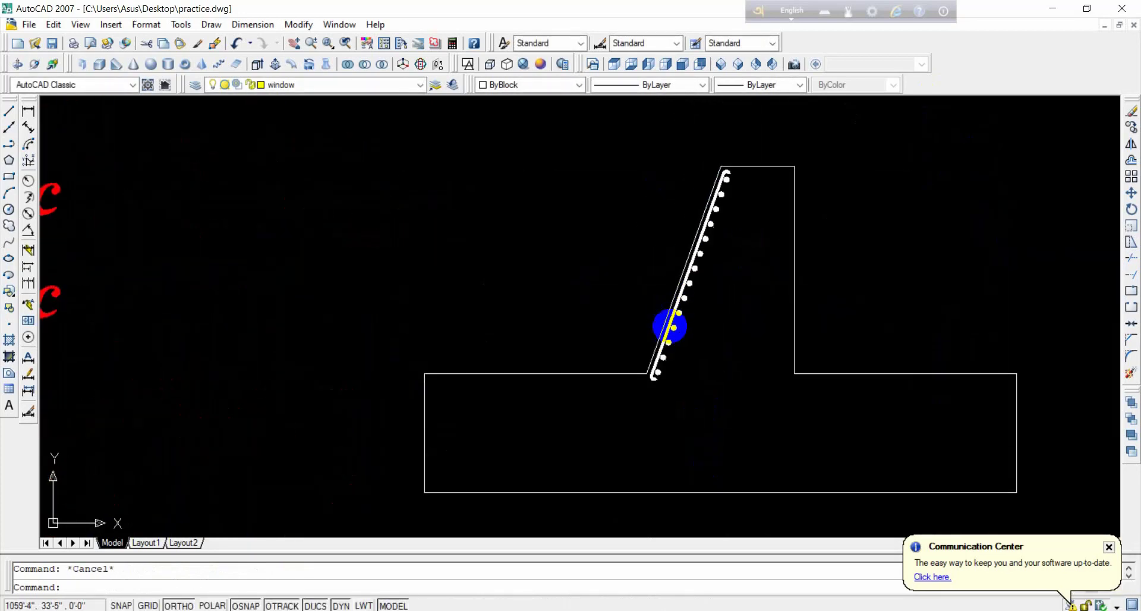
{"action": "scroll", "coordinate": [726, 182], "scroll_direction": "up", "scroll_amount": 3}
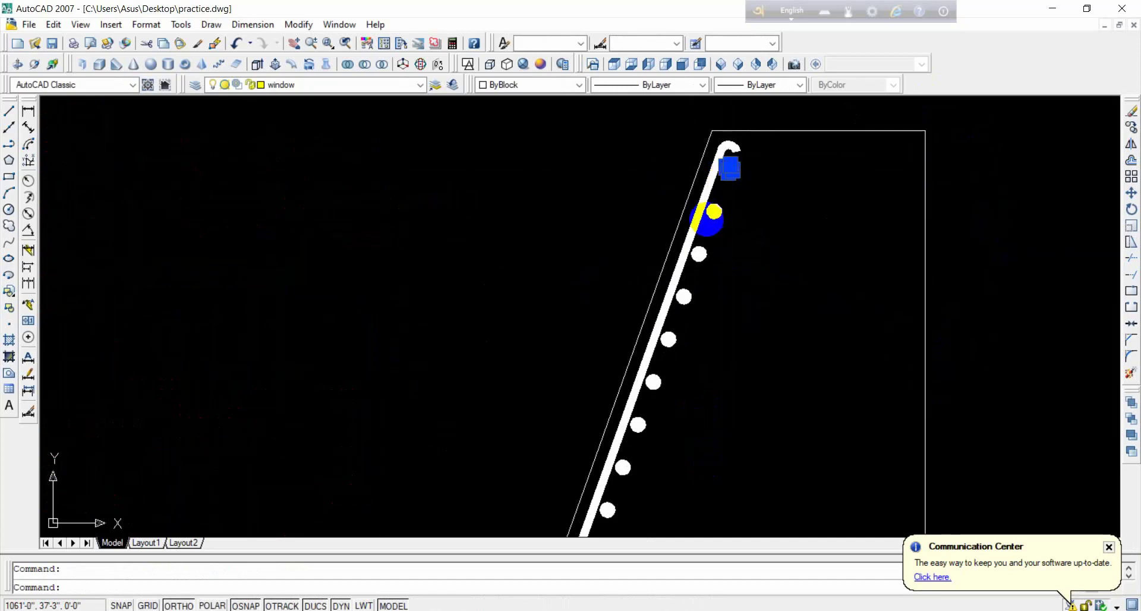
{"action": "scroll", "coordinate": [752, 237], "scroll_direction": "down", "scroll_amount": 2}
{"action": "left_click", "coordinate": [766, 299]}
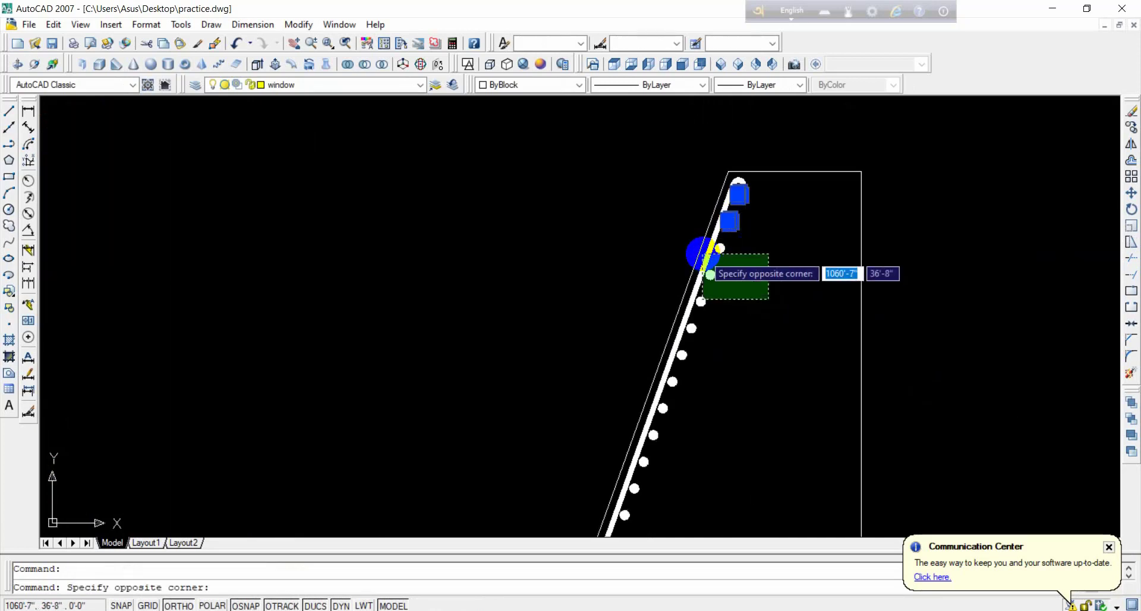
{"action": "left_click", "coordinate": [704, 255]}
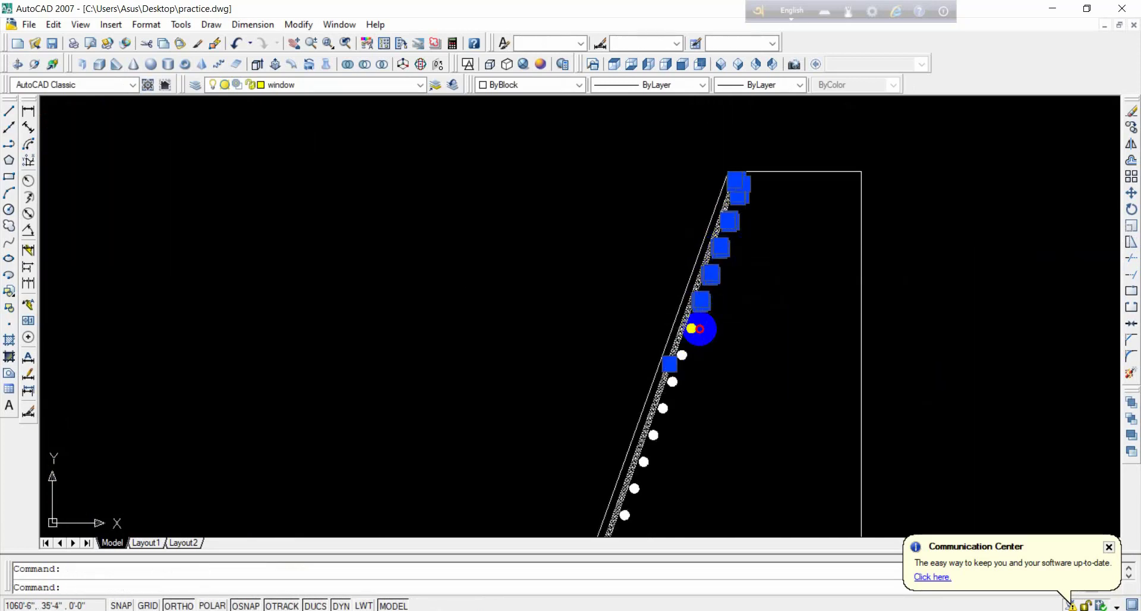
{"action": "left_click", "coordinate": [699, 328]}
{"action": "left_click", "coordinate": [685, 352]}
{"action": "left_click", "coordinate": [676, 376]}
{"action": "left_click", "coordinate": [663, 414]}
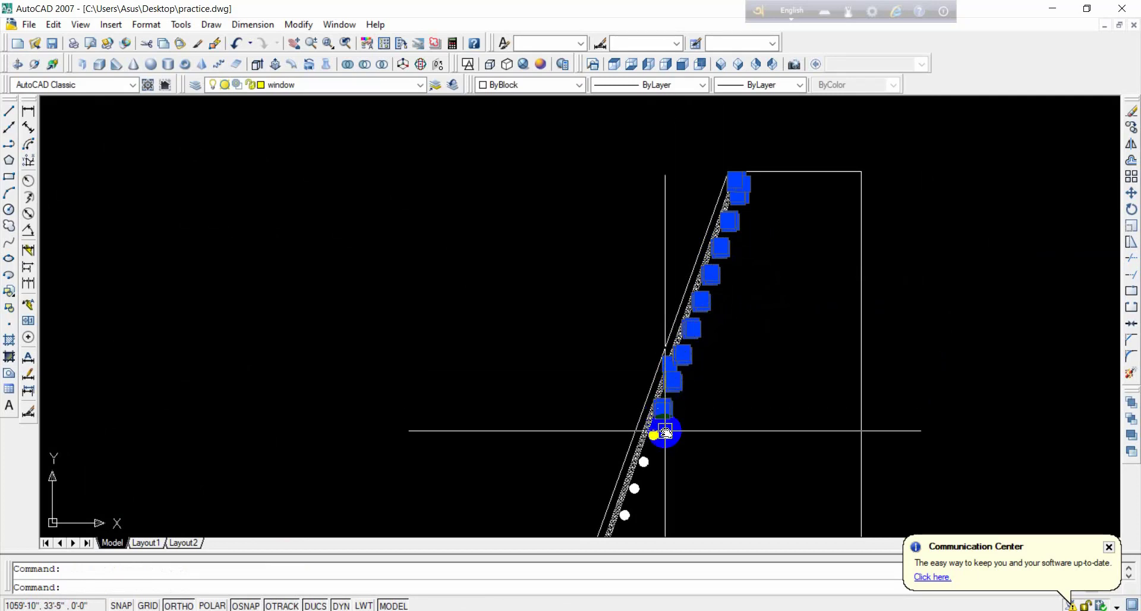
{"action": "middle_click_drag", "start_coordinate": [665, 431], "coordinate": [677, 327]}
{"action": "left_click", "coordinate": [666, 331]}
{"action": "left_click", "coordinate": [657, 358]}
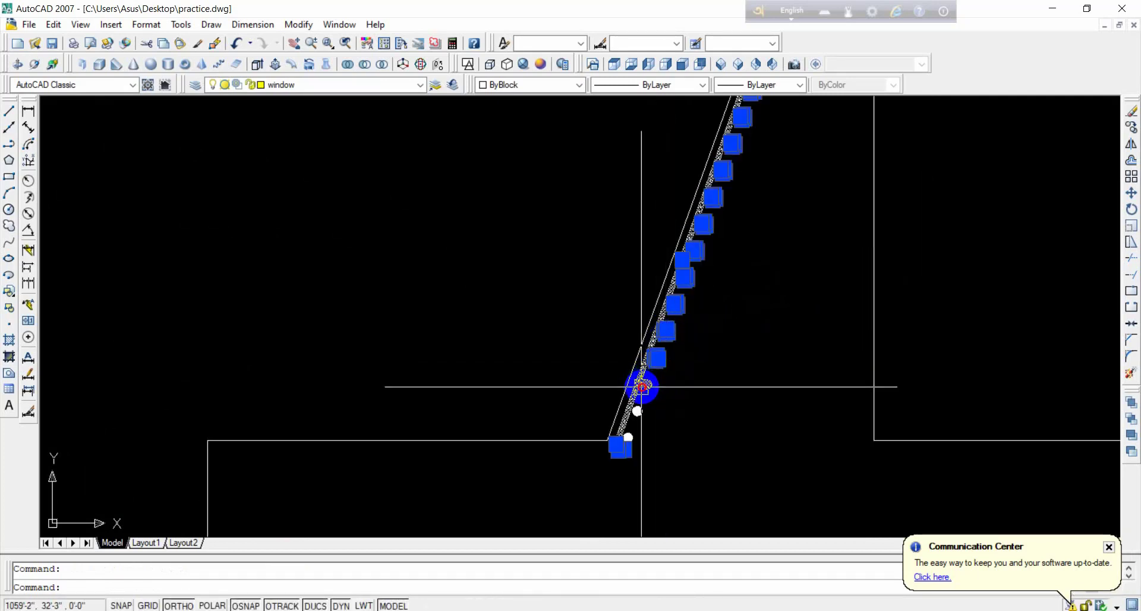
{"action": "left_click", "coordinate": [642, 387]}
{"action": "left_click", "coordinate": [637, 411]}
{"action": "left_click", "coordinate": [628, 437]}
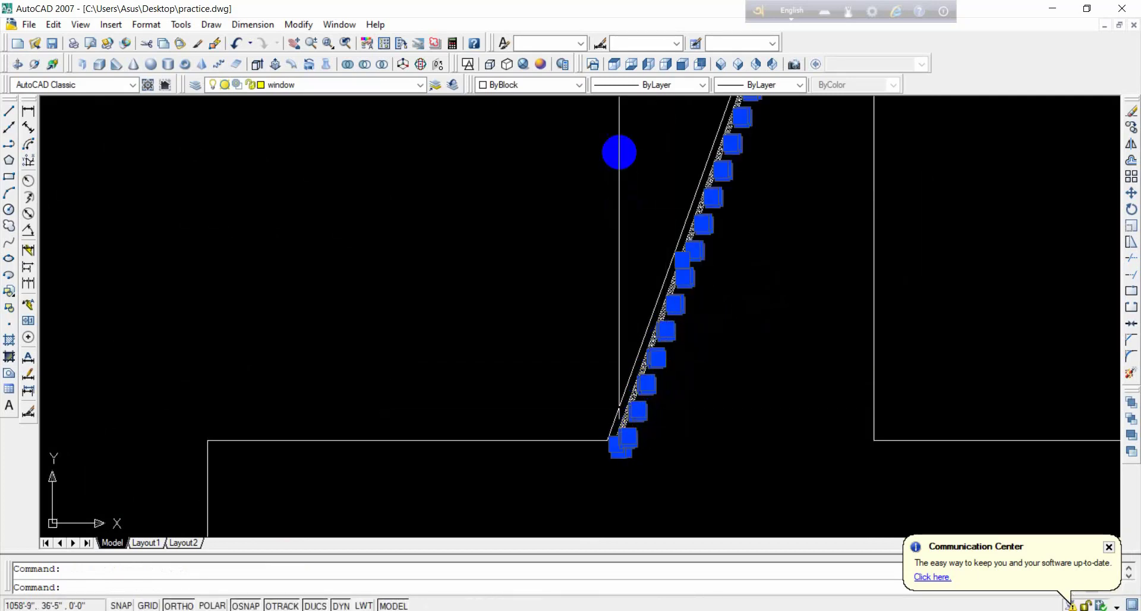
{"action": "left_click", "coordinate": [547, 88]}
{"action": "left_click", "coordinate": [538, 128]}
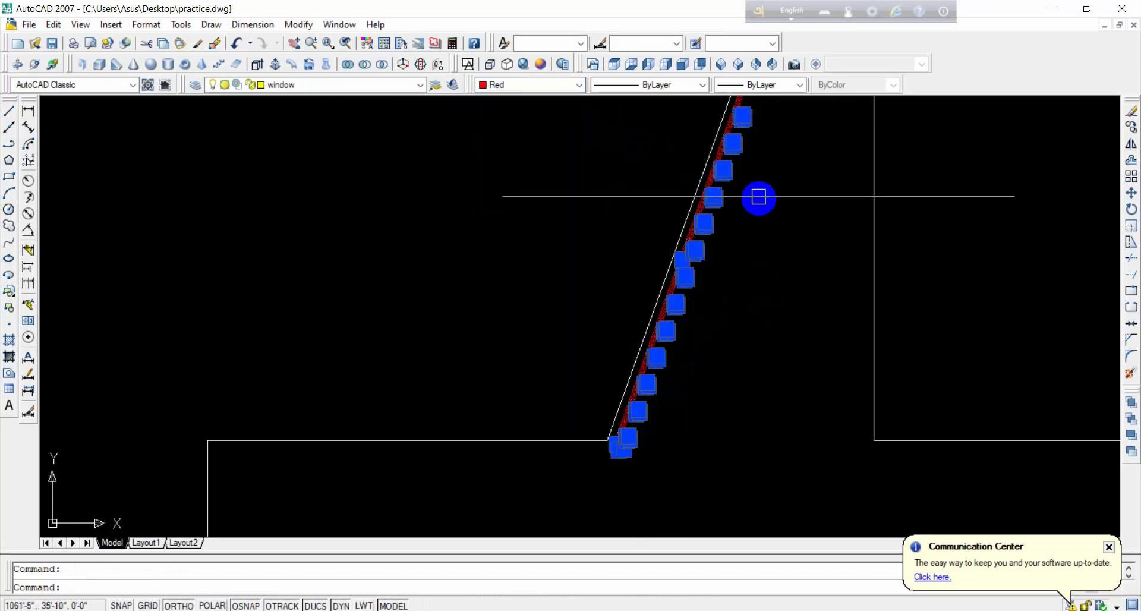
{"action": "key", "text": "Escape"}
{"action": "scroll", "coordinate": [769, 205], "scroll_direction": "down", "scroll_amount": 5}
{"action": "key", "text": "ctrl+s"}
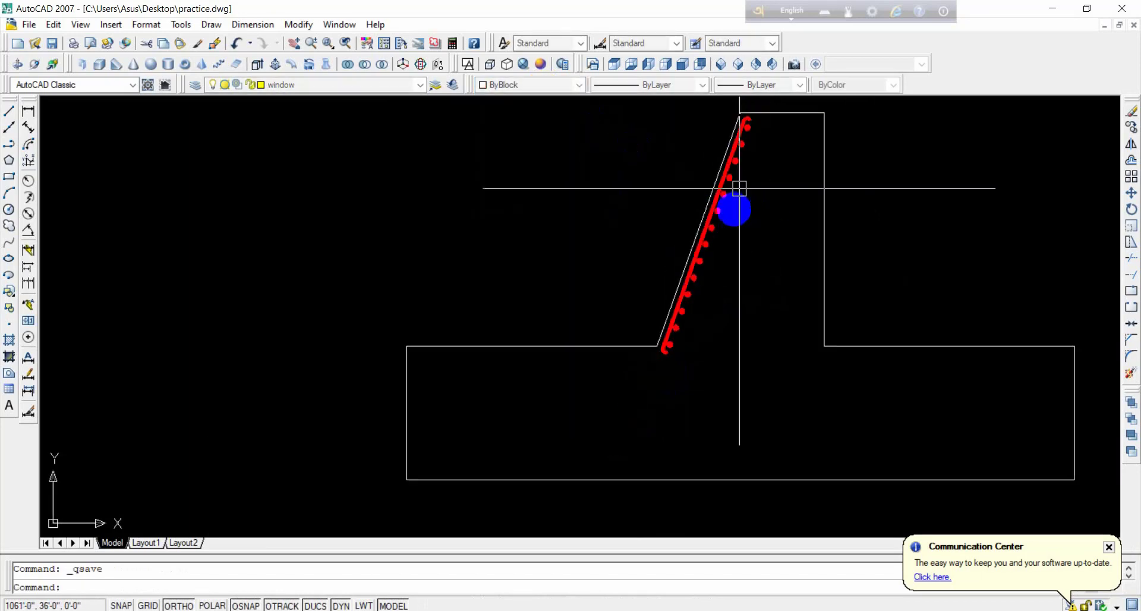
{"action": "scroll", "coordinate": [719, 313], "scroll_direction": "up", "scroll_amount": 2}
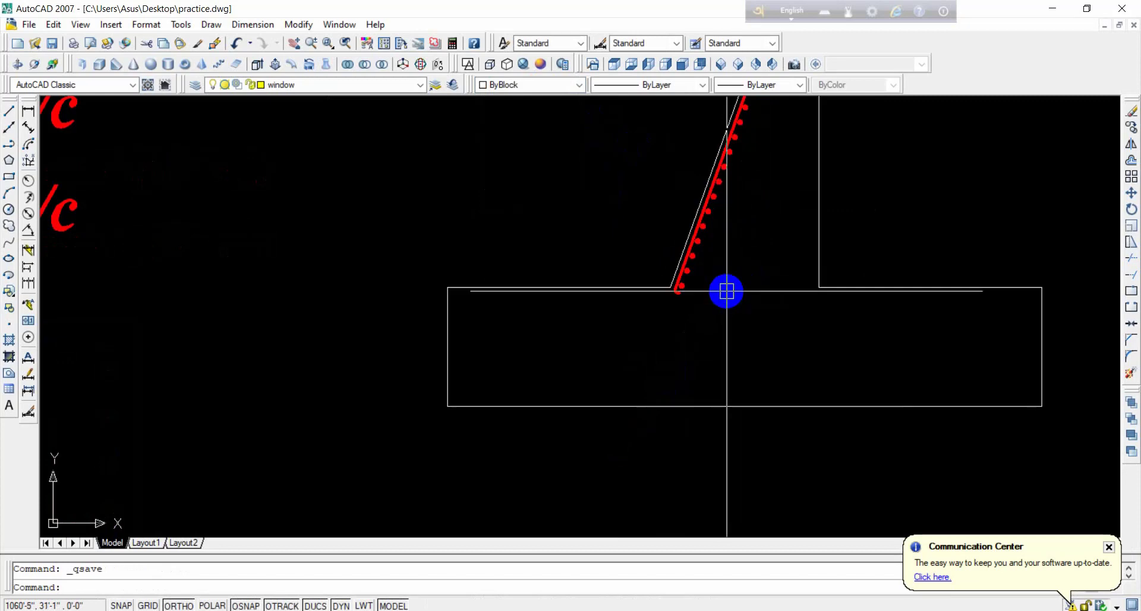
{"action": "type", "text": "bo"}
{"action": "key", "text": "Return"}
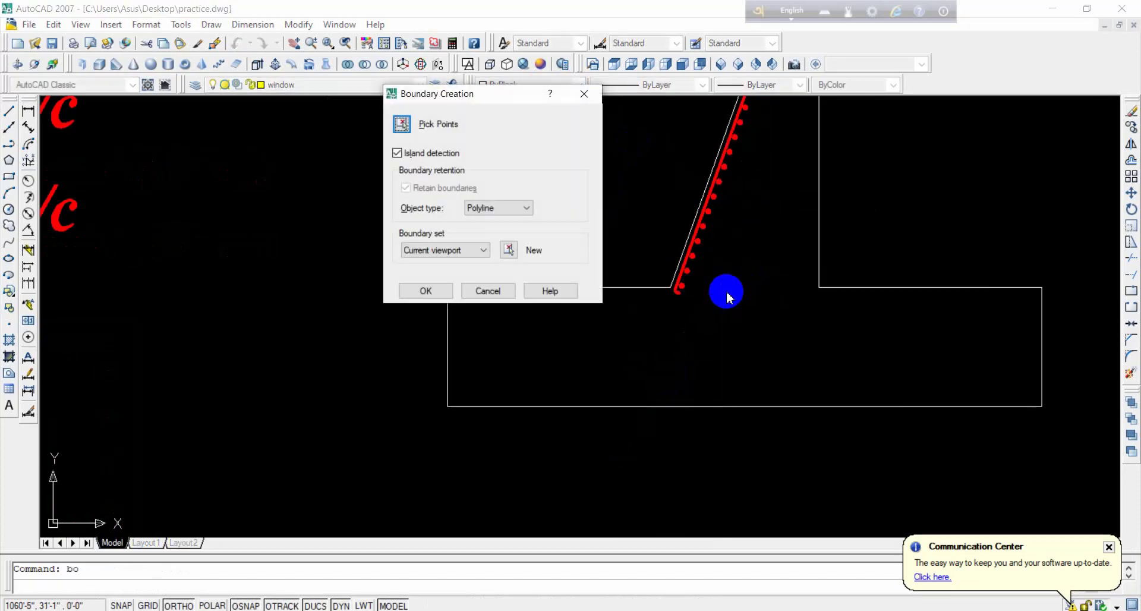
{"action": "left_click", "coordinate": [402, 123]}
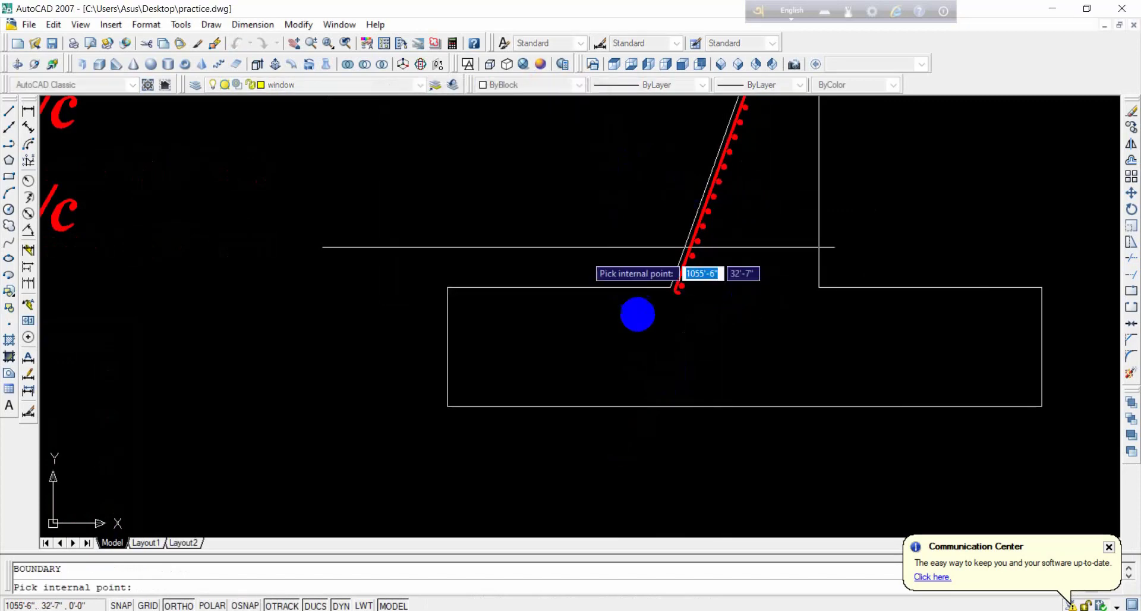
{"action": "left_click", "coordinate": [636, 313]}
{"action": "left_click", "coordinate": [632, 341]}
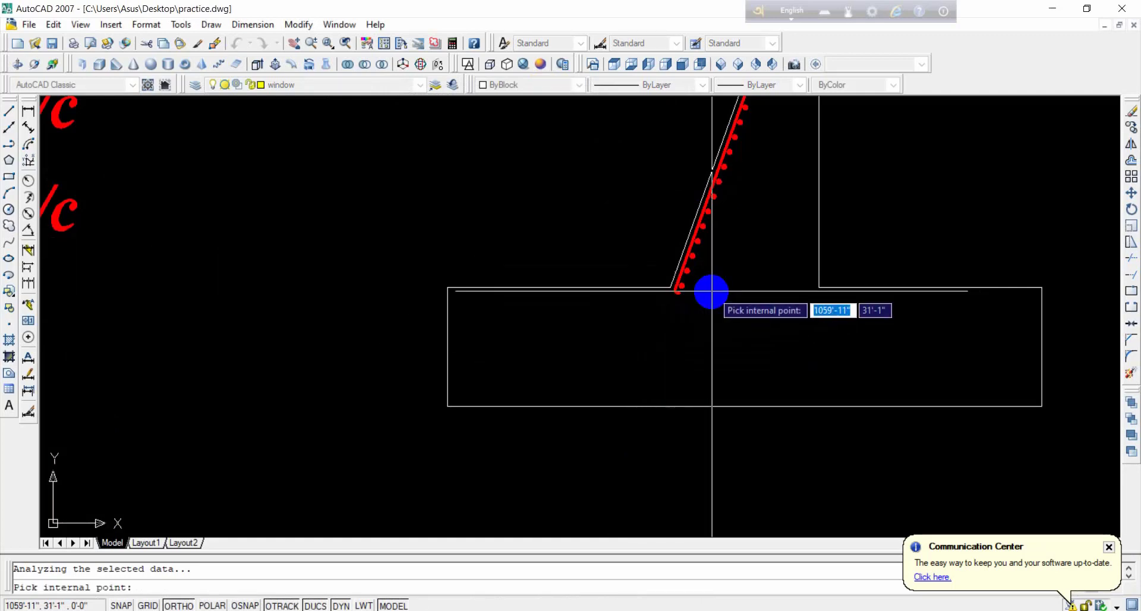
{"action": "key", "text": "Escape"}
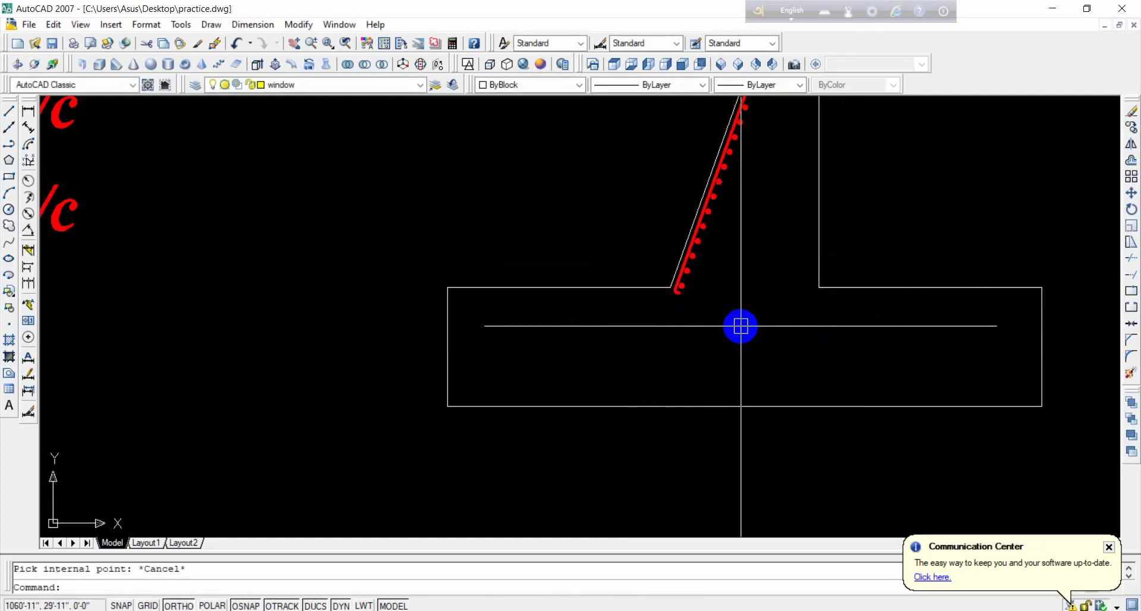
Step: Set up an AR-CONC hatch for the interior of the base and upright, and preview it at scale 10
{"action": "type", "text": "h"}
{"action": "key", "text": "Return"}
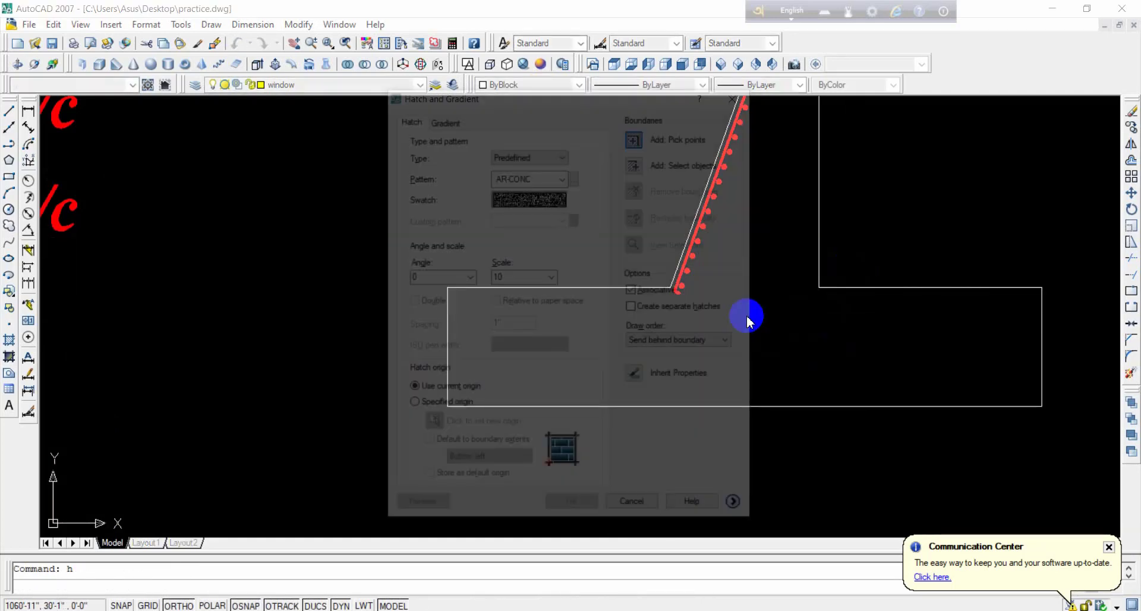
{"action": "left_click", "coordinate": [541, 199]}
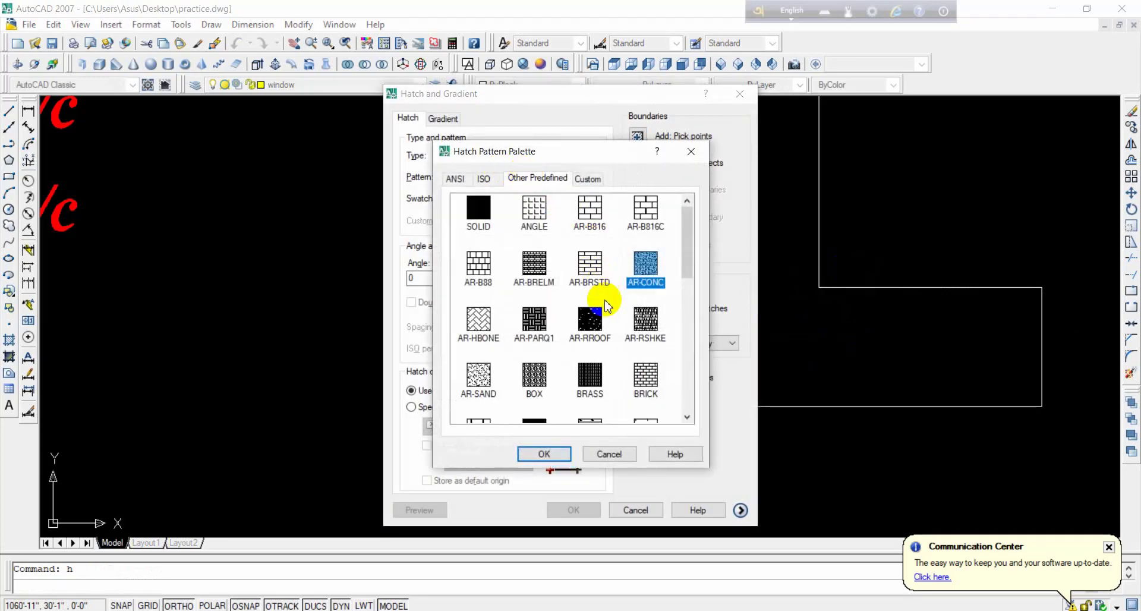
{"action": "left_click", "coordinate": [552, 453]}
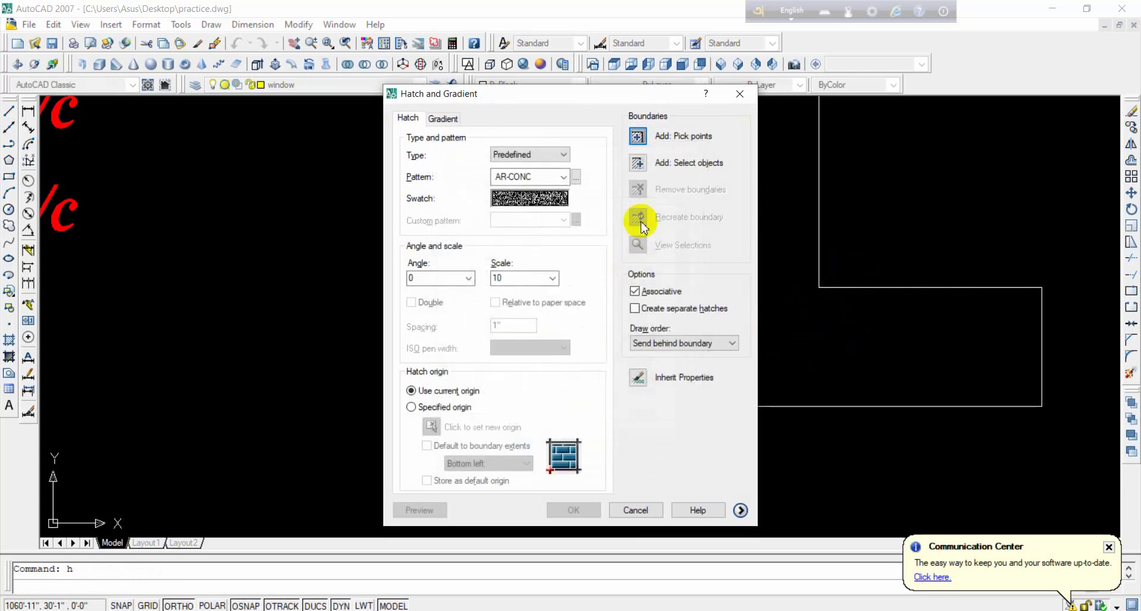
{"action": "left_click", "coordinate": [637, 137]}
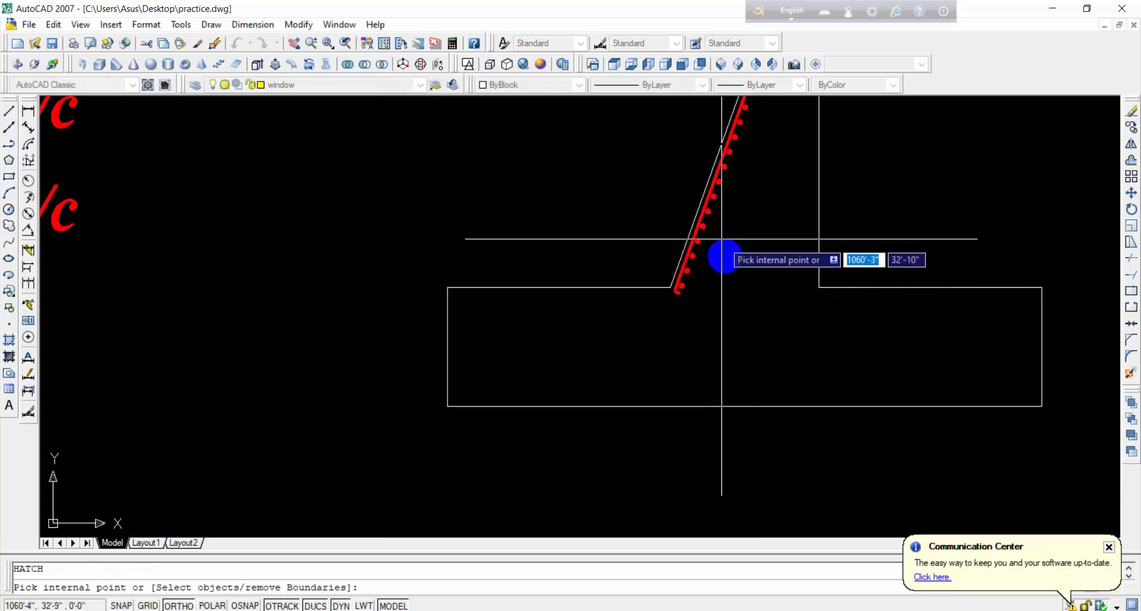
{"action": "scroll", "coordinate": [726, 262], "scroll_direction": "down", "scroll_amount": 2}
{"action": "right_click", "coordinate": [755, 270]}
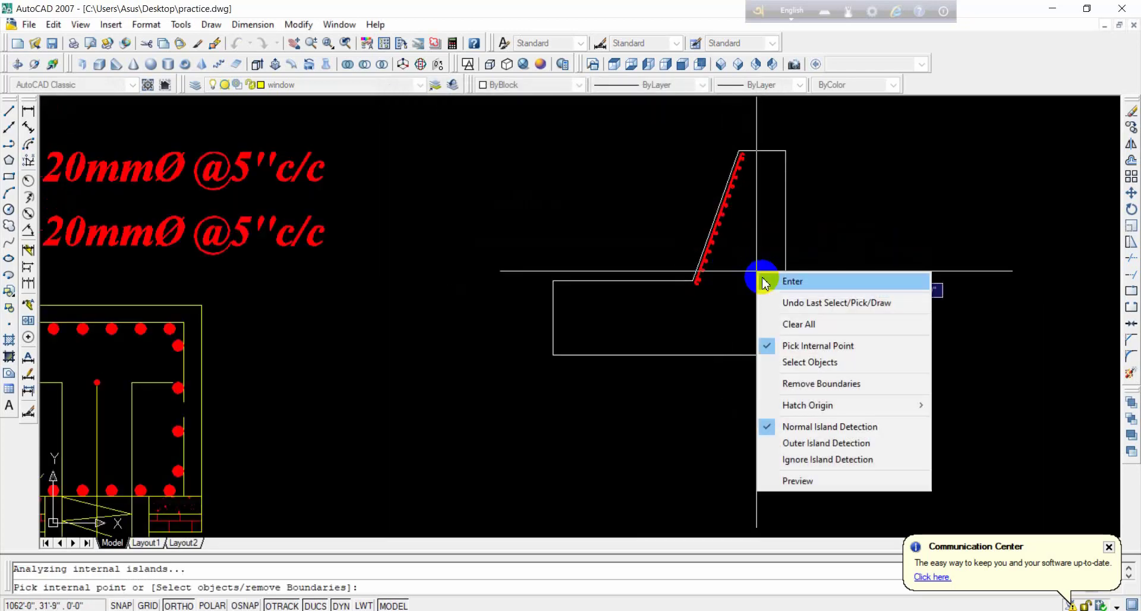
{"action": "left_click", "coordinate": [766, 278]}
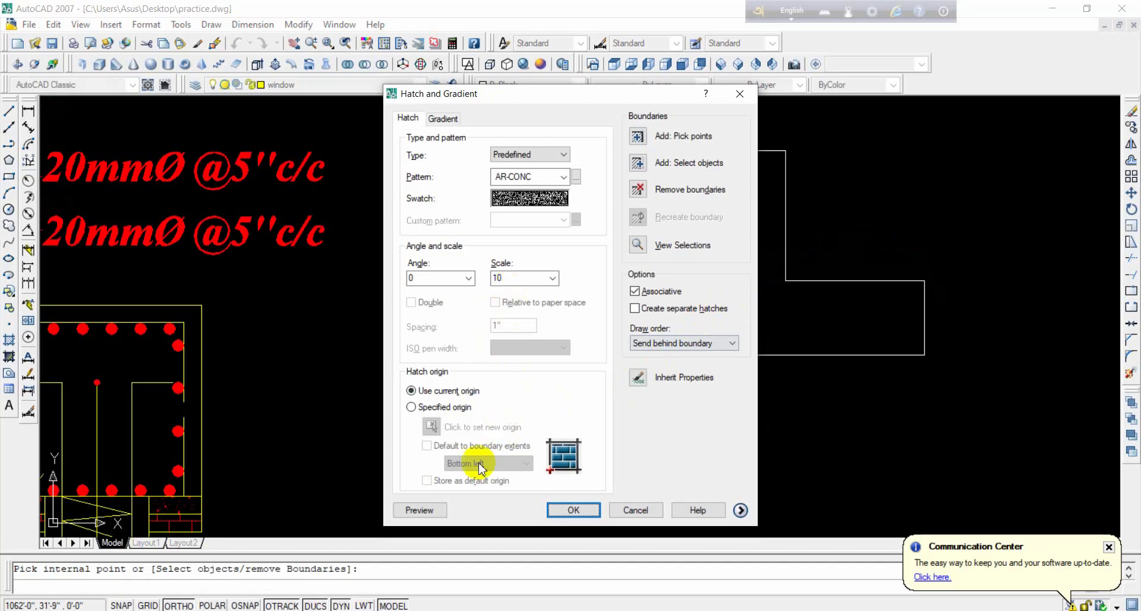
{"action": "left_click", "coordinate": [431, 510]}
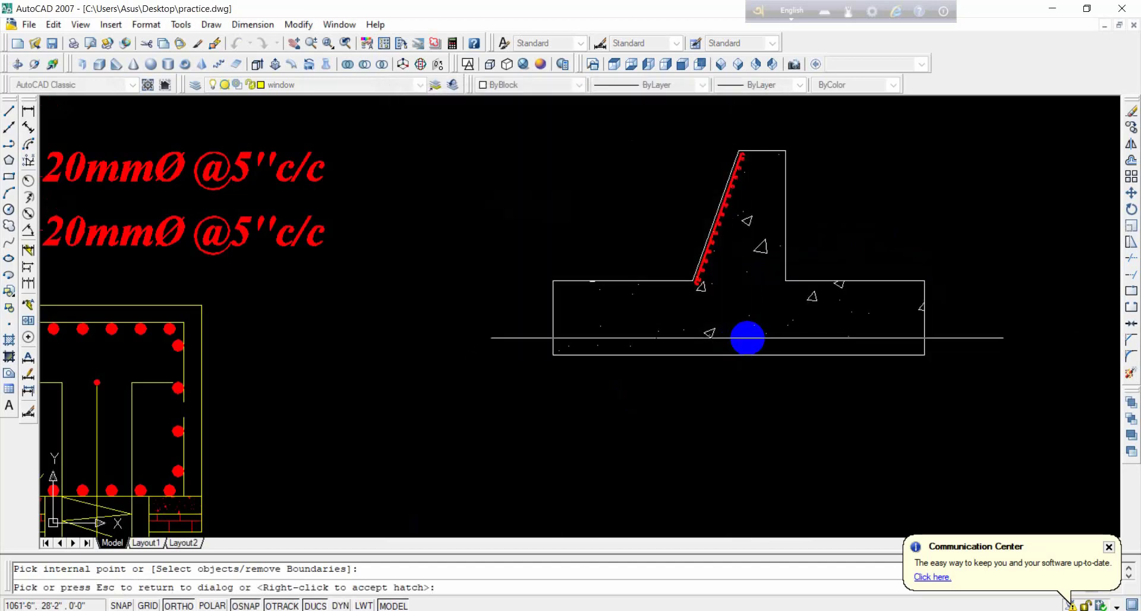
Step: Set the concrete hatch's scale to 3, preview it and apply it to the section
{"action": "left_click", "coordinate": [751, 341]}
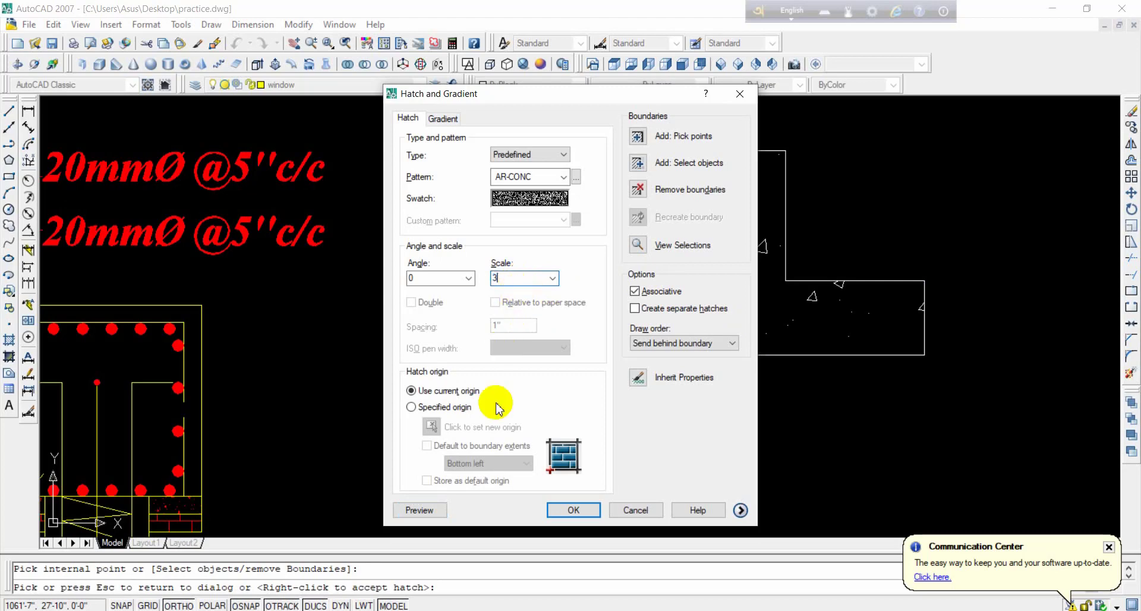
{"action": "left_click", "coordinate": [426, 511]}
{"action": "right_click_drag", "start_coordinate": [604, 344], "coordinate": [761, 280]}
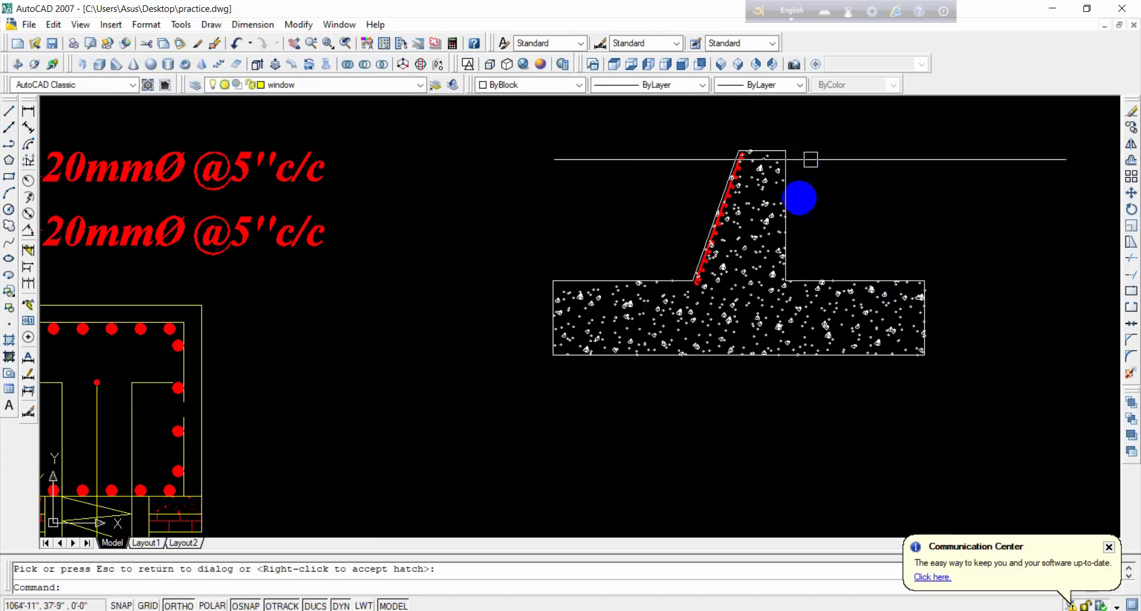
{"action": "scroll", "coordinate": [797, 198], "scroll_direction": "up", "scroll_amount": 1}
{"action": "scroll", "coordinate": [744, 191], "scroll_direction": "up", "scroll_amount": 2}
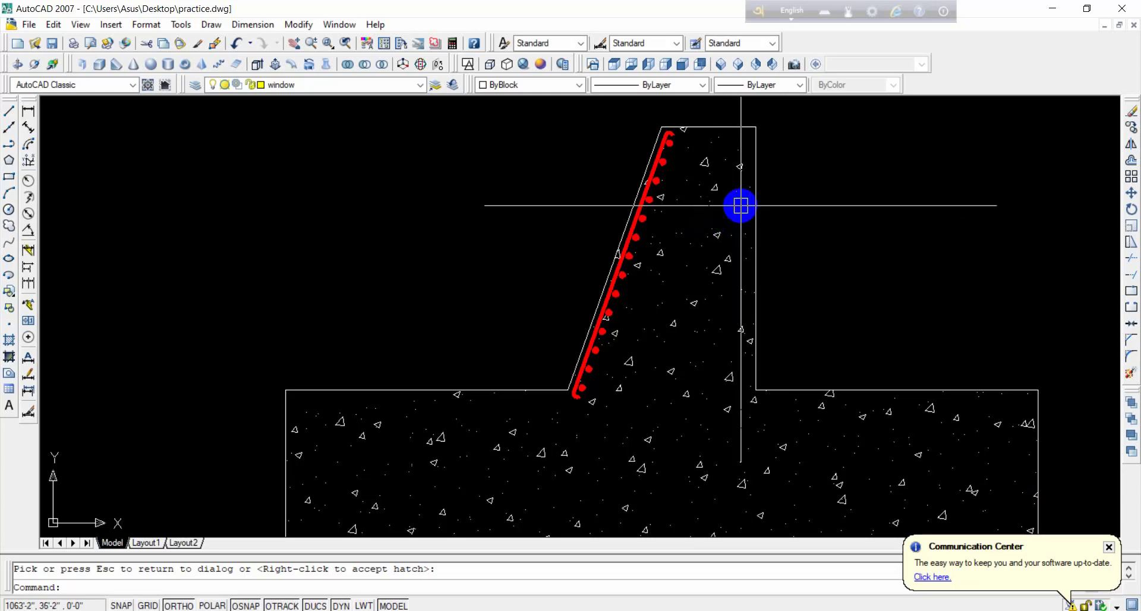
{"action": "scroll", "coordinate": [737, 214], "scroll_direction": "down", "scroll_amount": 3}
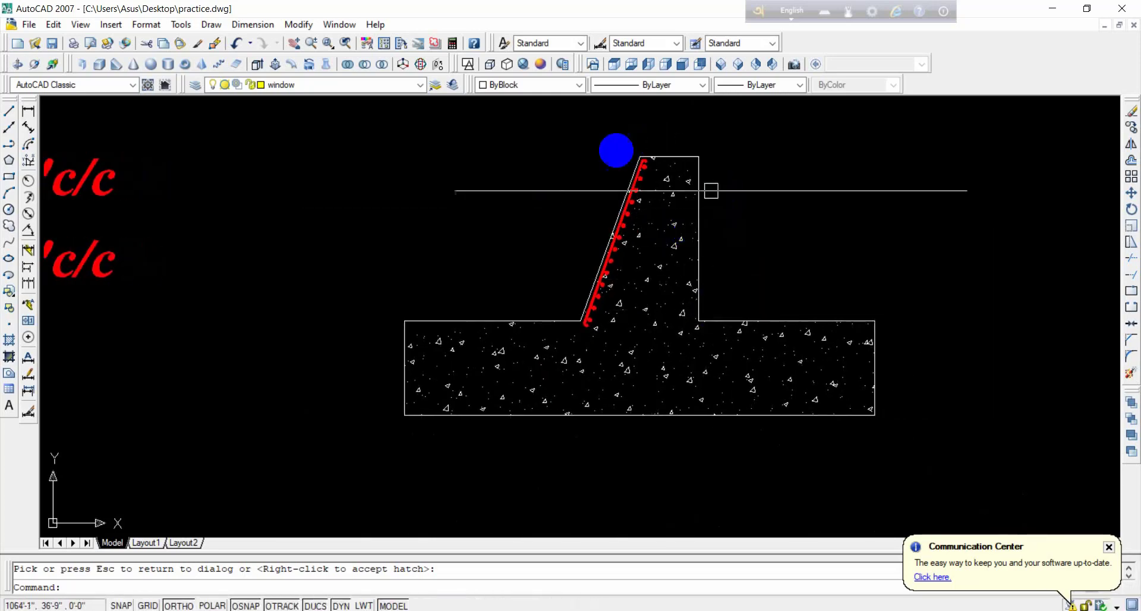